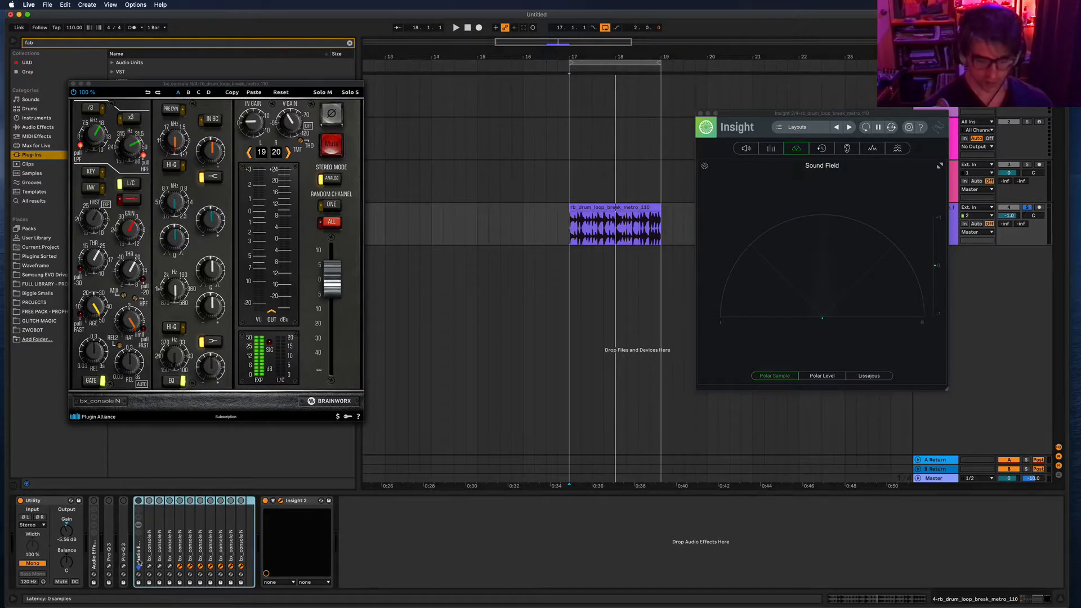
# - Delete the rack of bx_console N instances, and unfold the first Audio Effect Rack to show its console plug-ins
pyautogui.press('Delete')
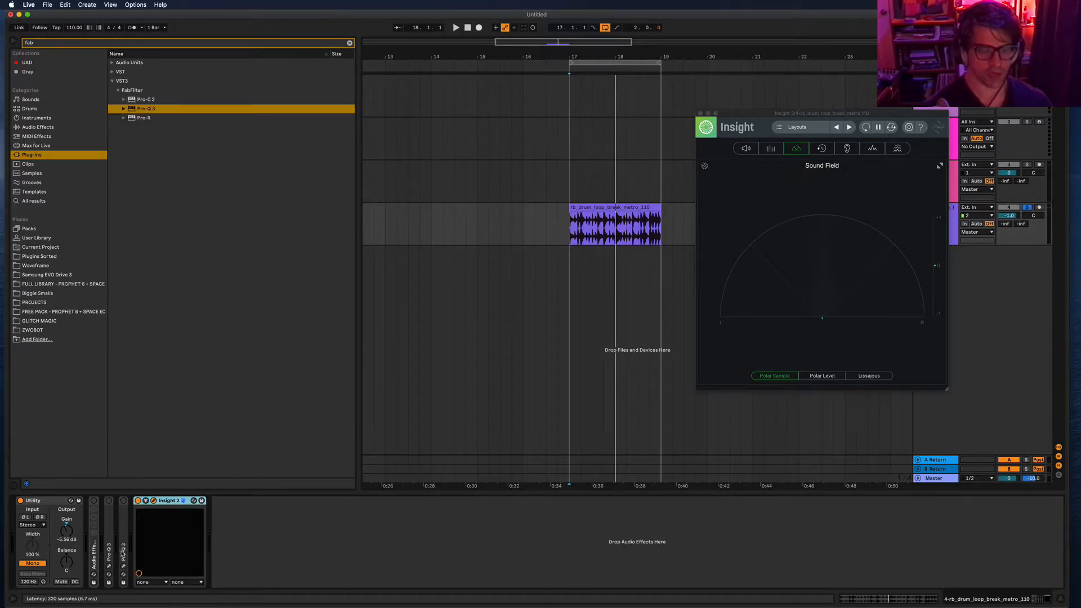
pyautogui.doubleClick(94, 557)
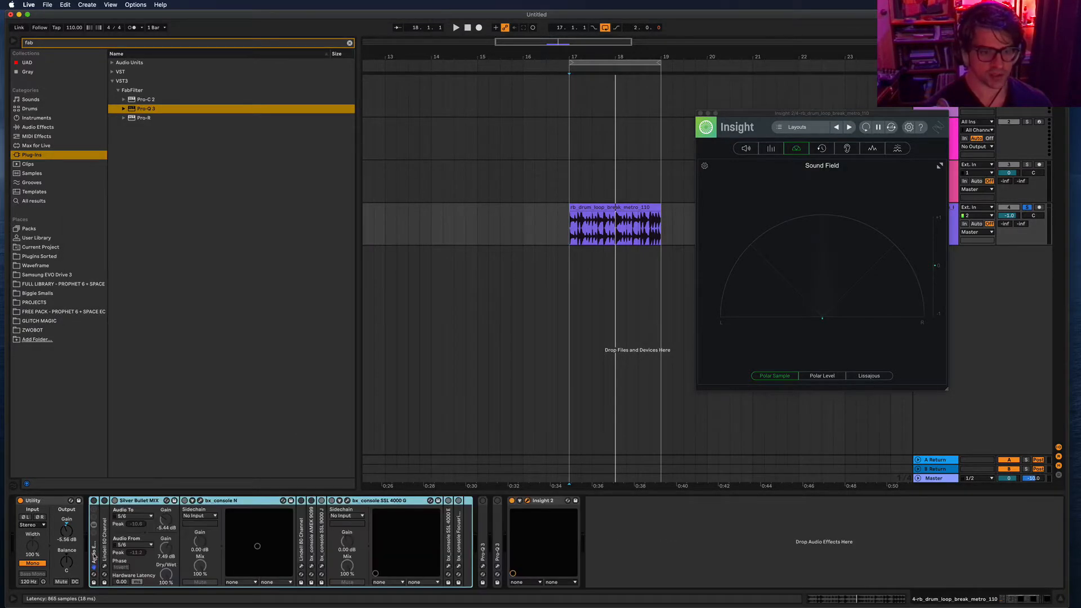
pyautogui.click(213, 502)
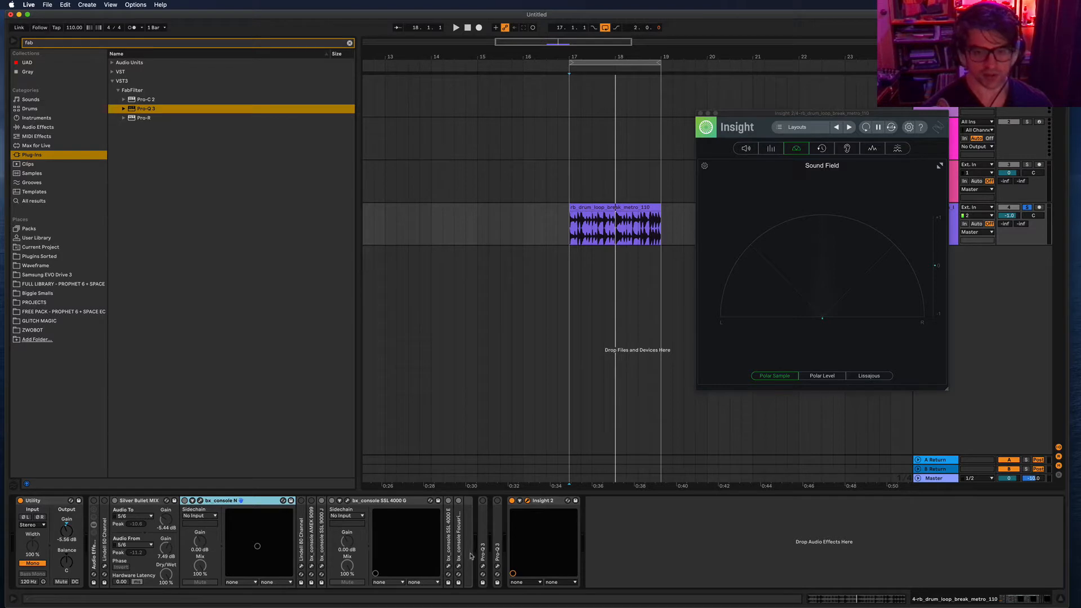
pyautogui.doubleClick(482, 539)
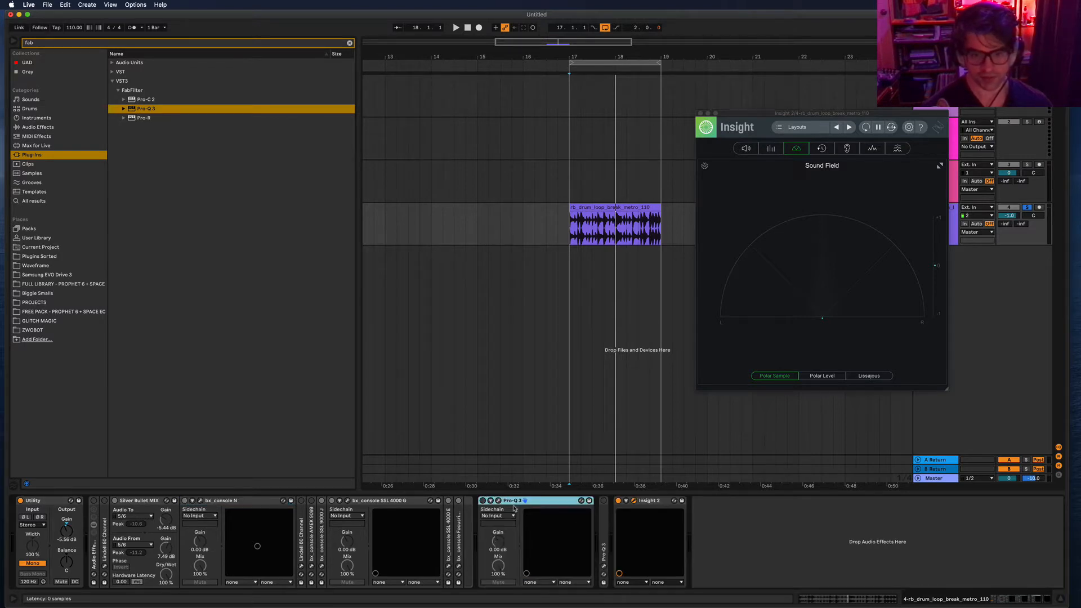
pyautogui.doubleClick(553, 500)
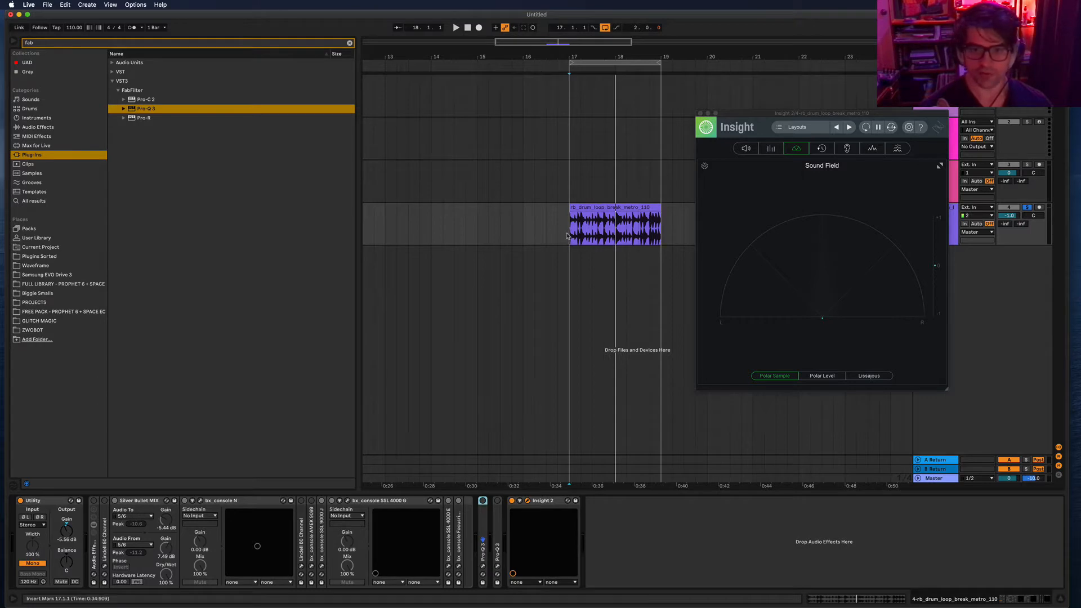
# - Play the drum loop through the effect rack with only bx_console SSL 4000 G active, and open that plug-in's window
pyautogui.press('space')
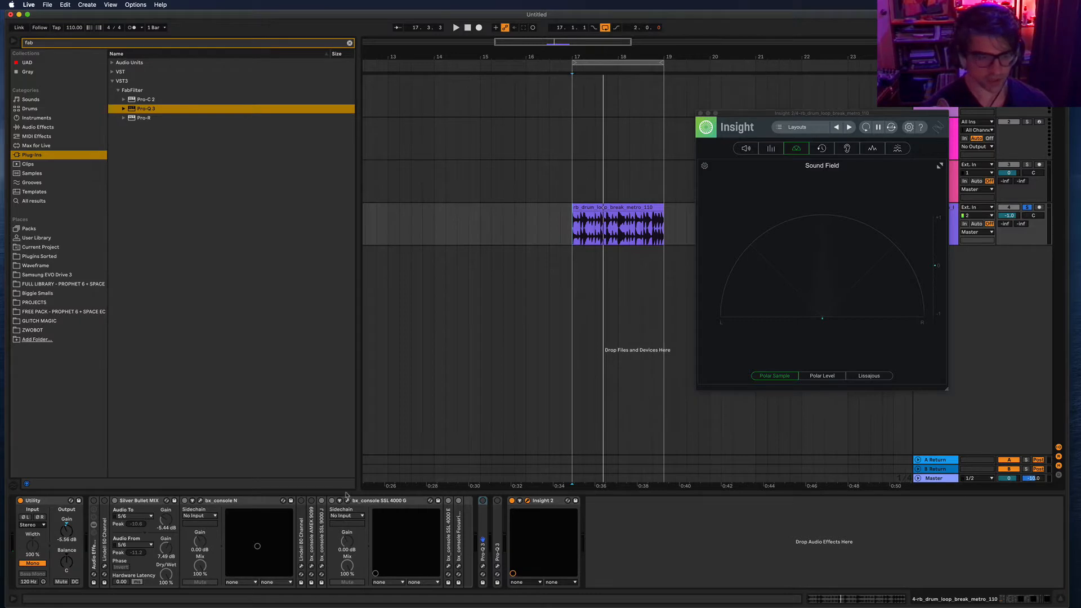
pyautogui.press('space')
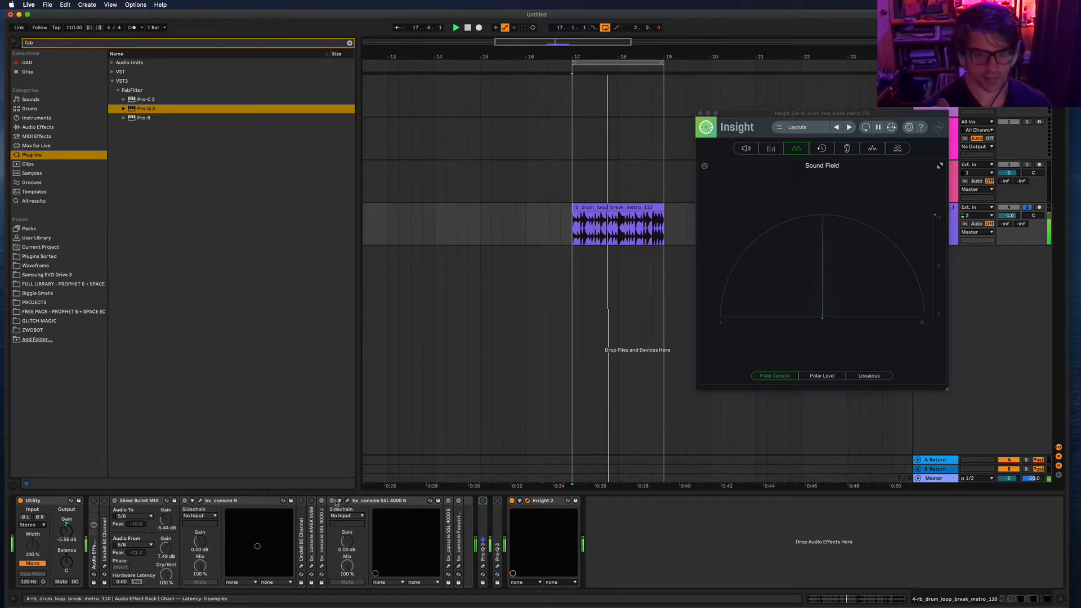
pyautogui.click(335, 503)
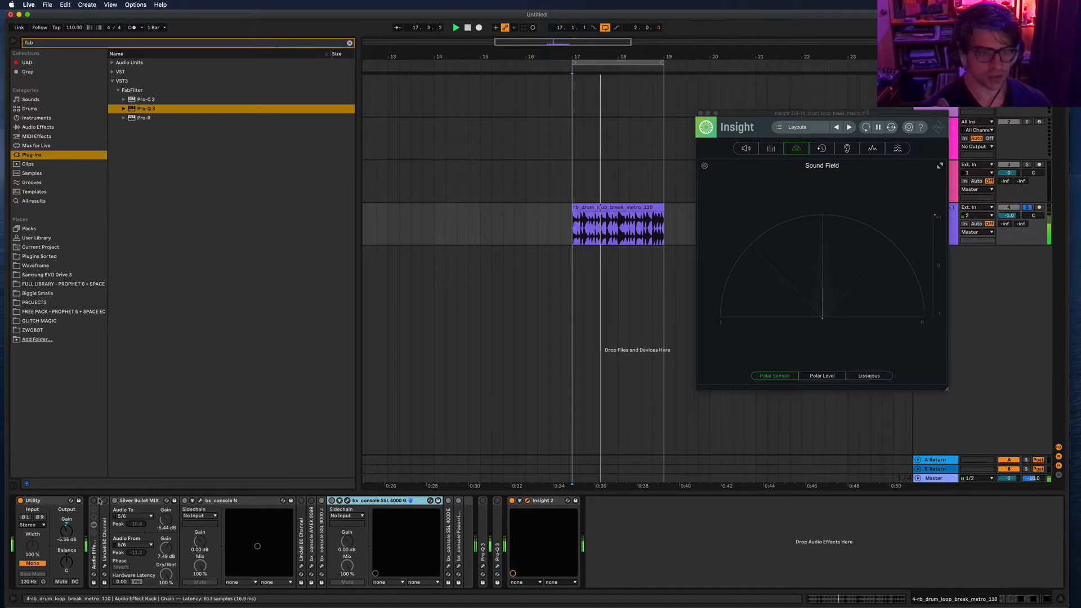
pyautogui.click(93, 500)
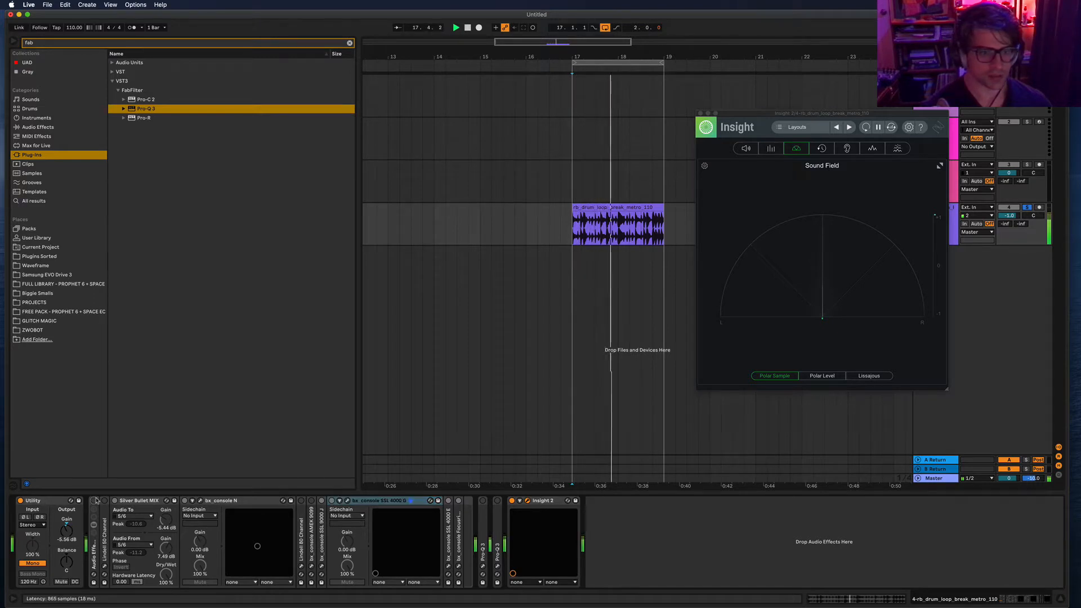
pyautogui.click(185, 501)
pyautogui.click(321, 500)
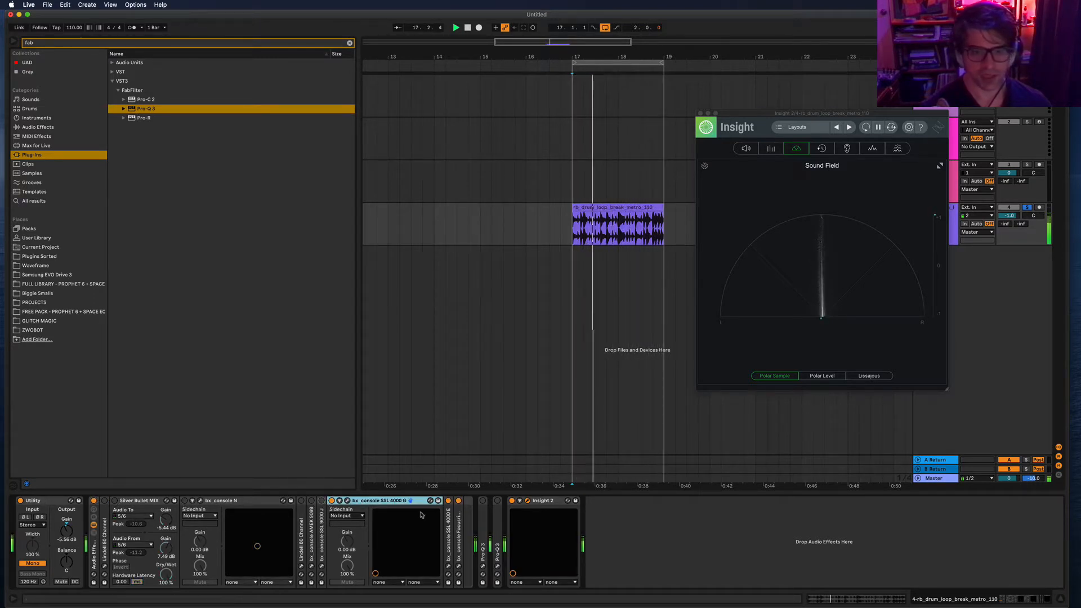
pyautogui.click(458, 500)
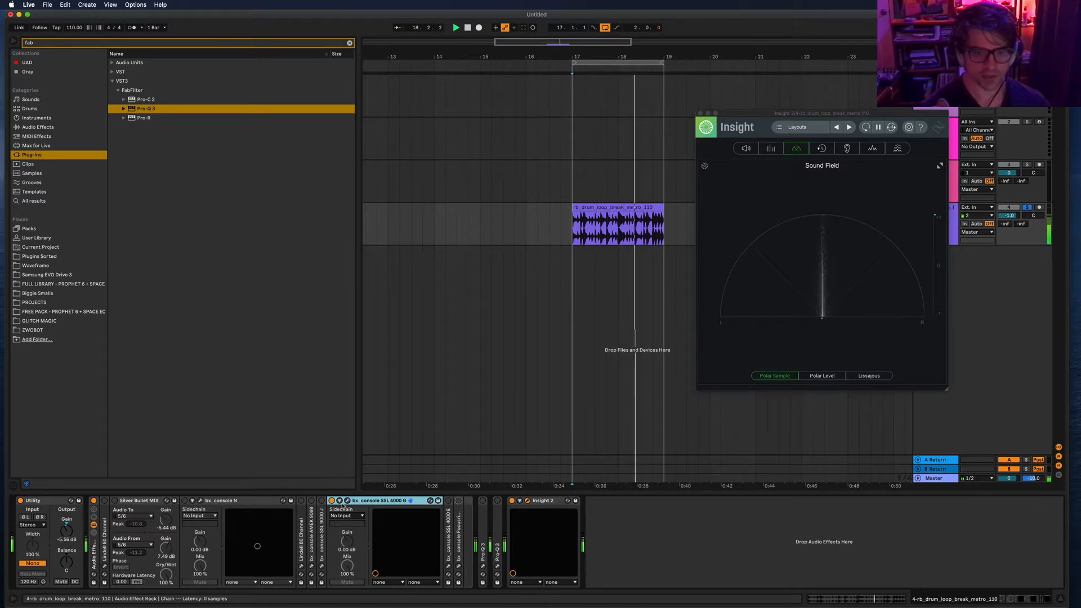
pyautogui.click(347, 500)
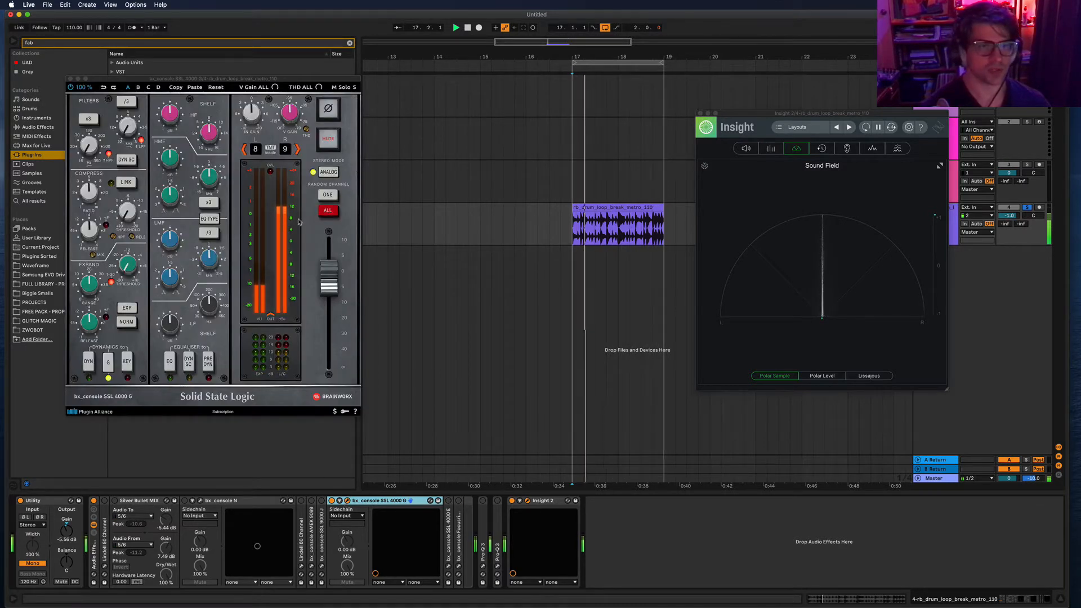
# - Audition different channel pairs in the SSL 4000 G by randomizing them and stepping up to channels 10 and 11
pyautogui.click(328, 195)
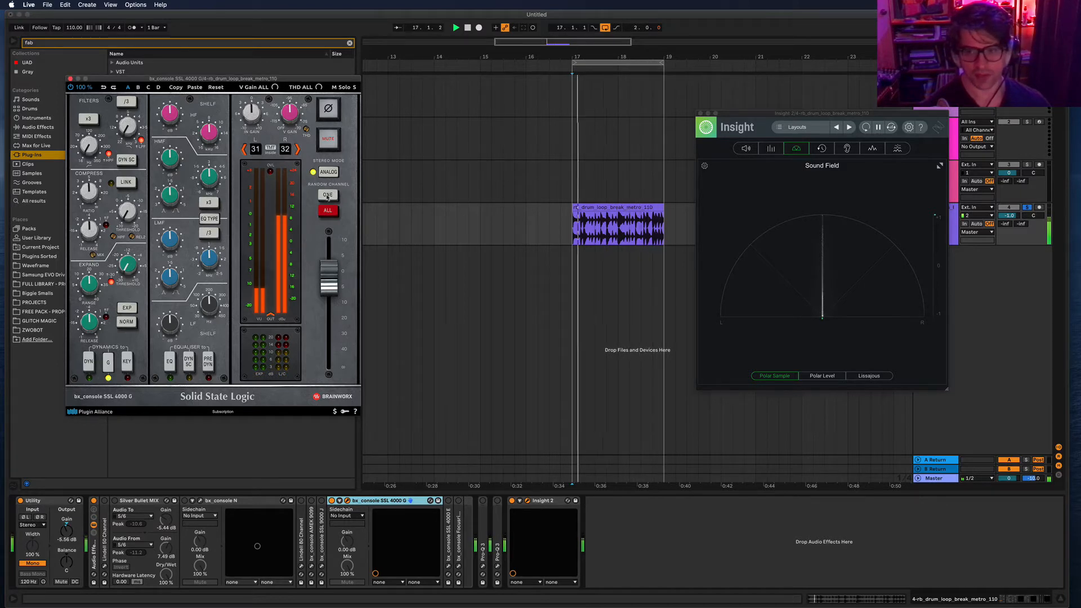
pyautogui.click(328, 196)
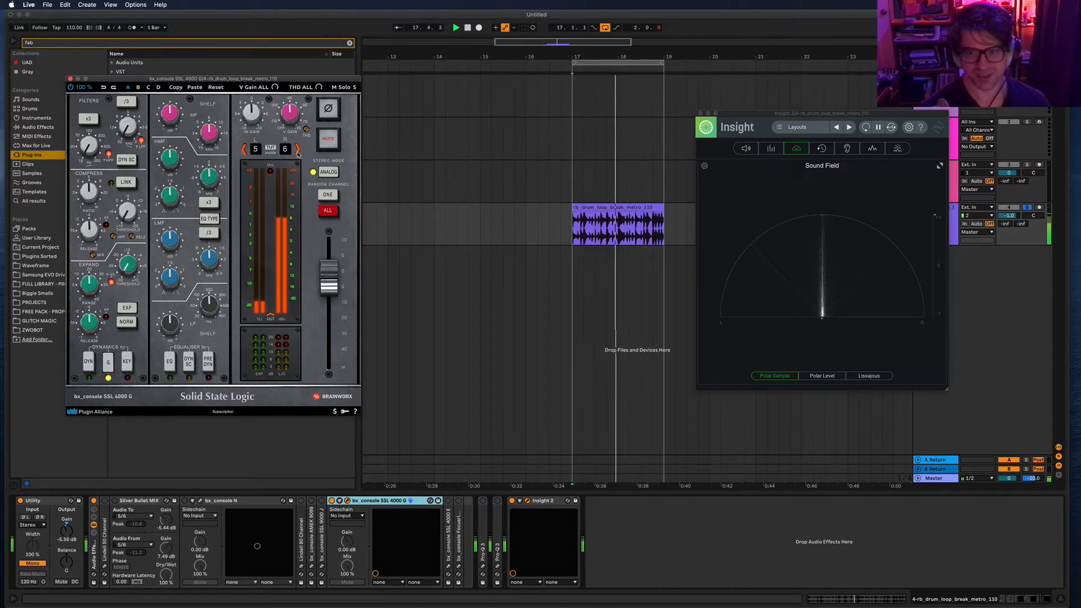
pyautogui.click(298, 149)
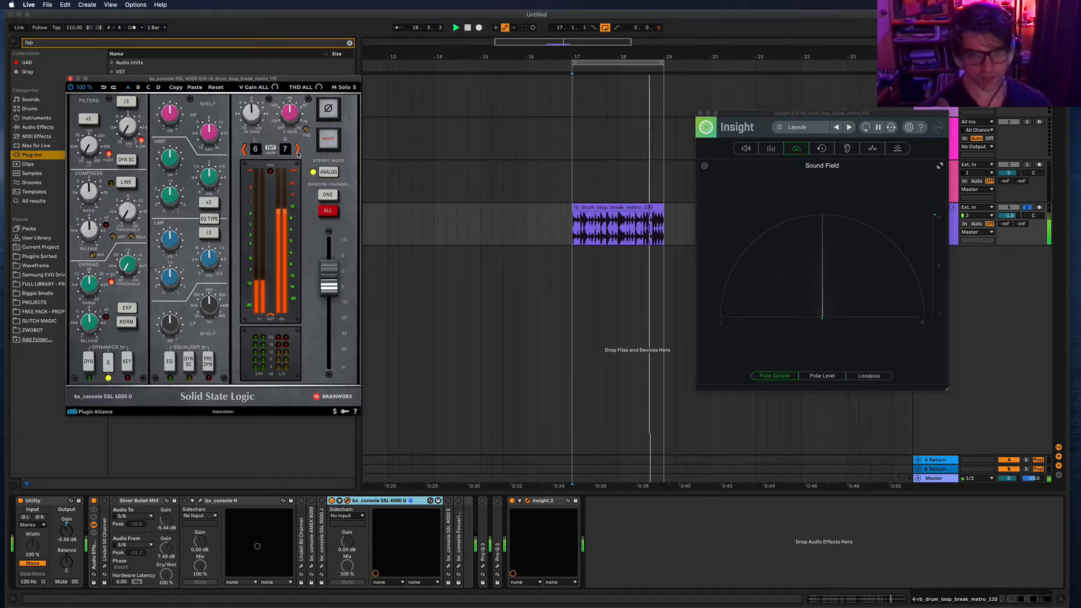
pyautogui.click(298, 149)
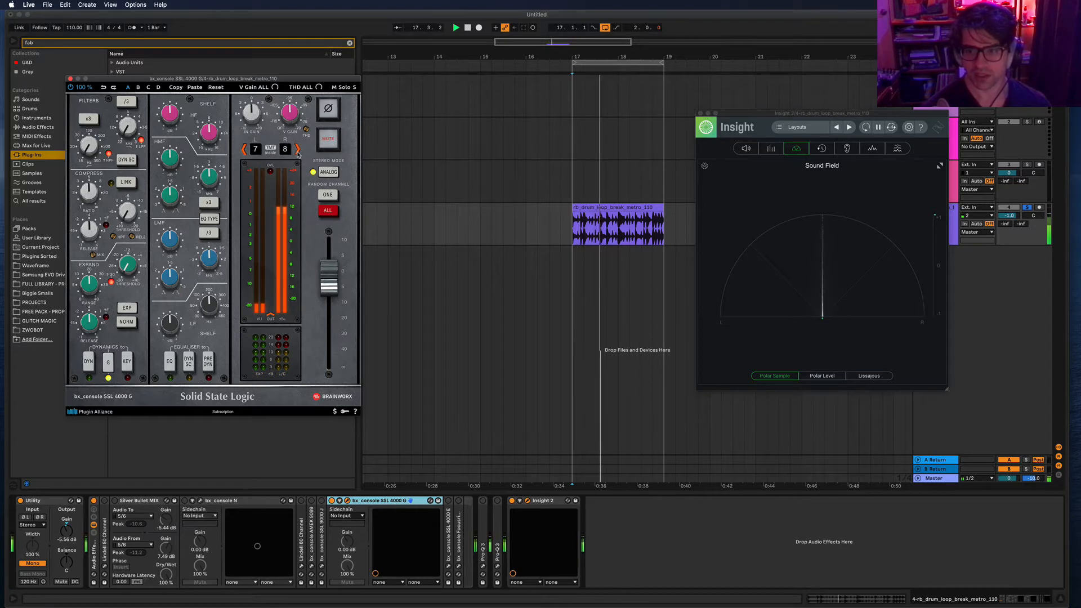
pyautogui.click(298, 150)
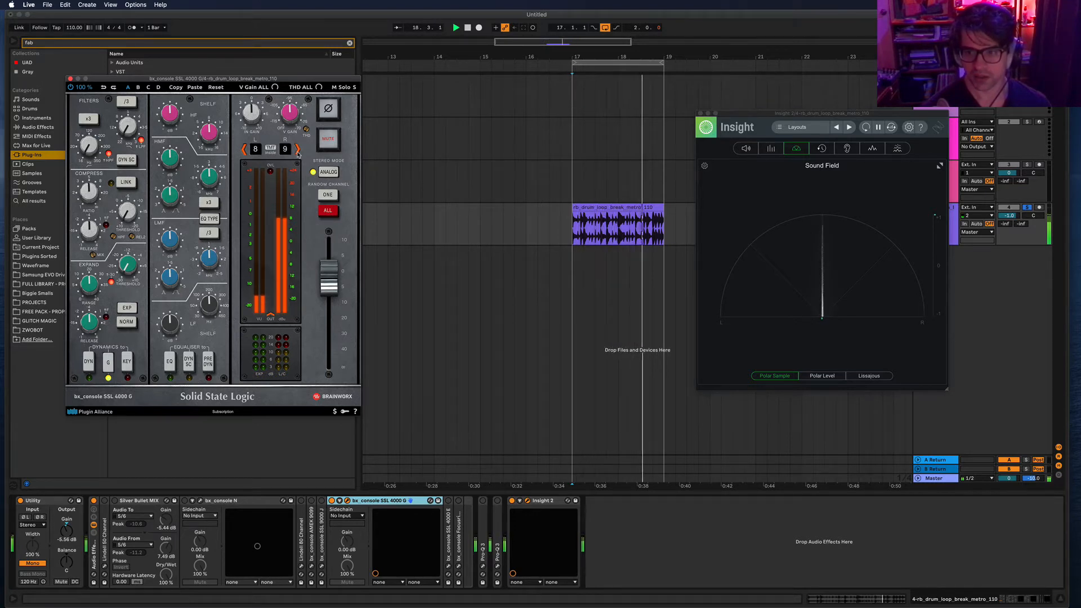
pyautogui.click(298, 150)
pyautogui.click(298, 150)
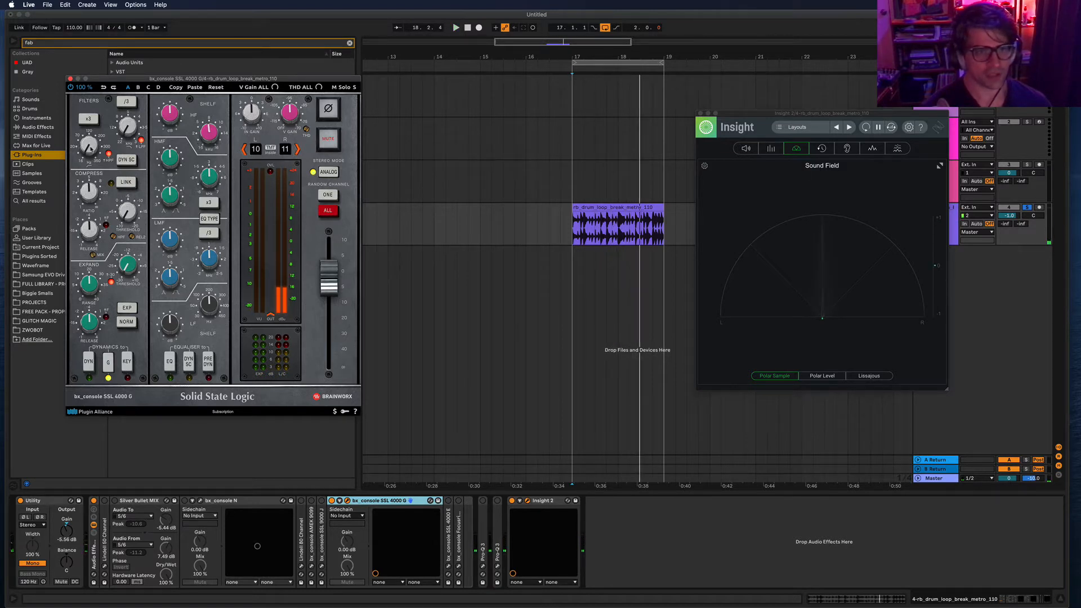
pyautogui.press('space')
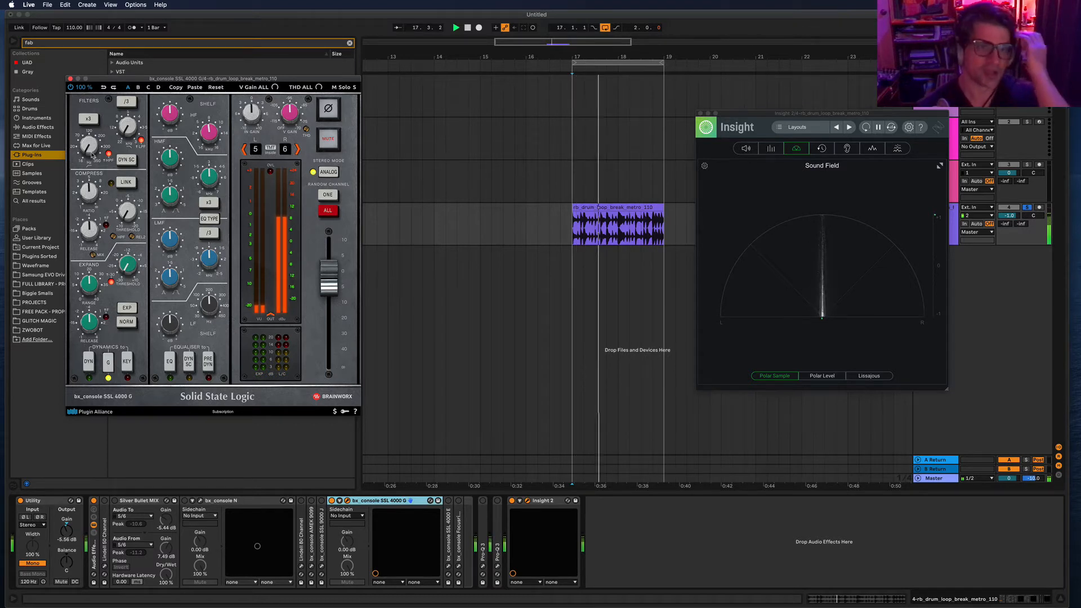
# - Adjust the SSL 4000 G's lower filter frequency, compare the sound with the device bypassed, and close its window
pyautogui.moveTo(92, 153); pyautogui.dragTo(91, 147)
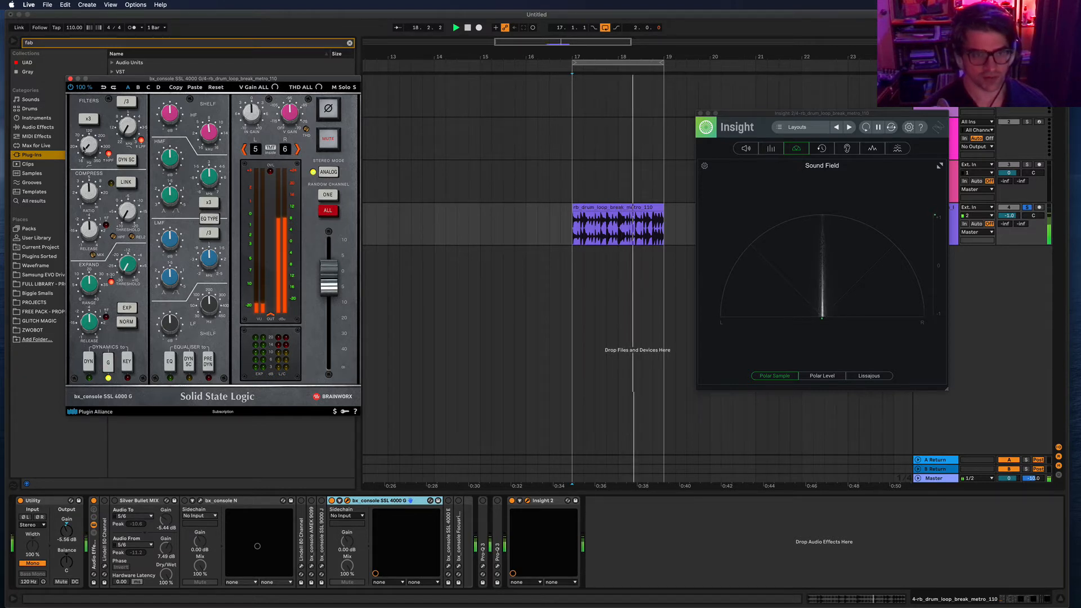
pyautogui.moveTo(88, 149); pyautogui.dragTo(89, 167)
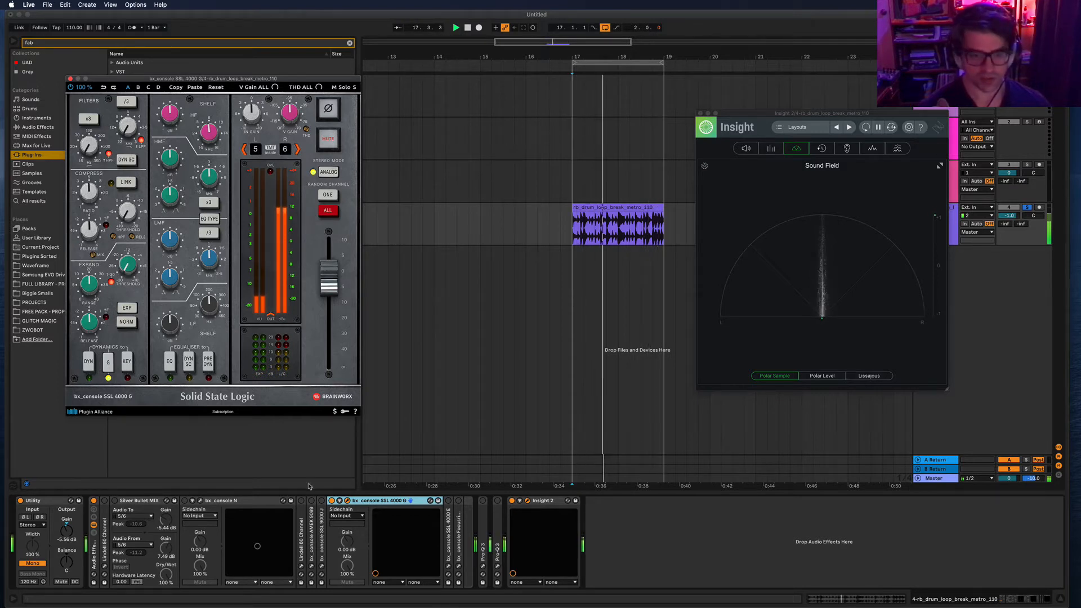
pyautogui.click(332, 501)
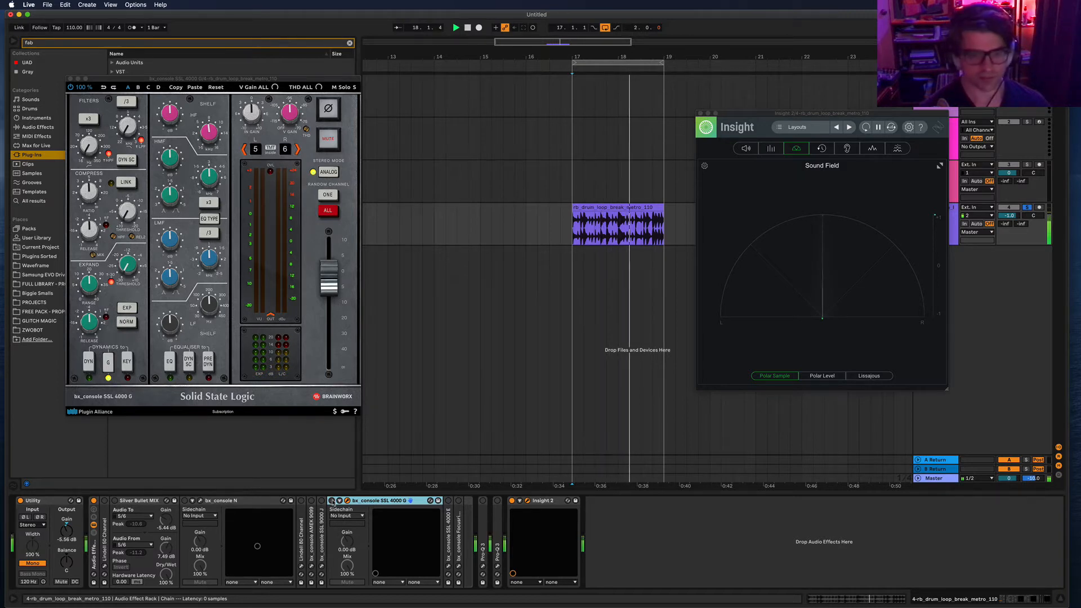
pyautogui.click(332, 501)
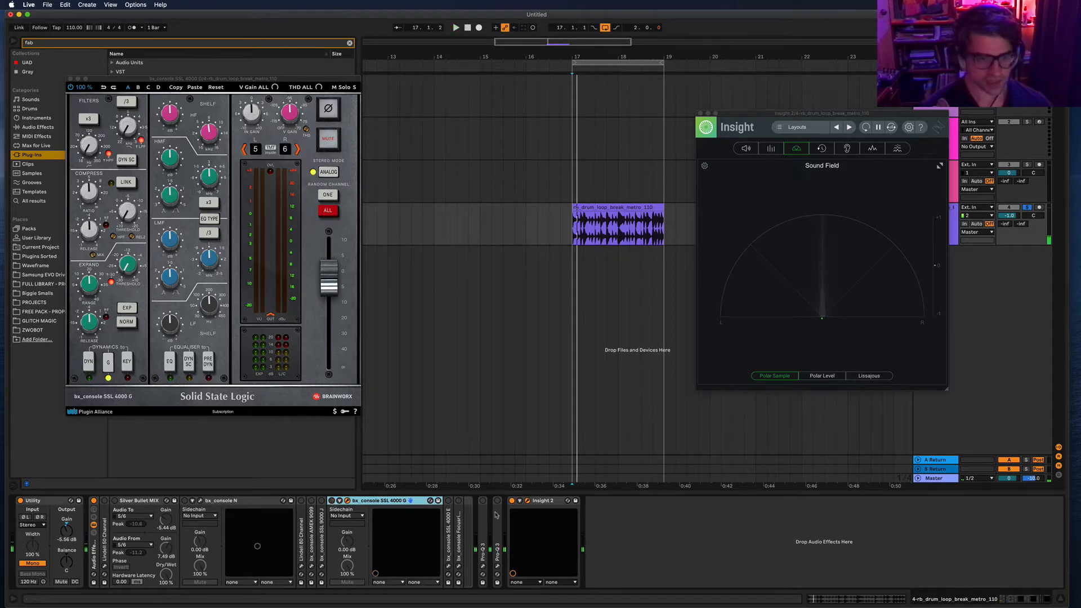
pyautogui.click(71, 78)
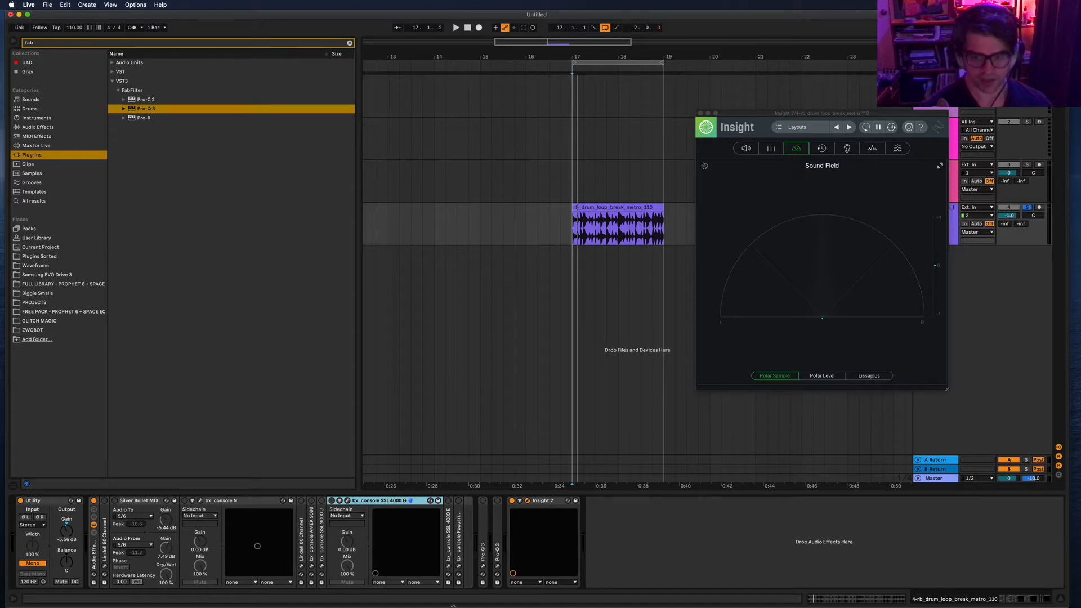
# - Open the first Pro-Q 3 and delete its existing left and right low-cut bands
pyautogui.doubleClick(483, 548)
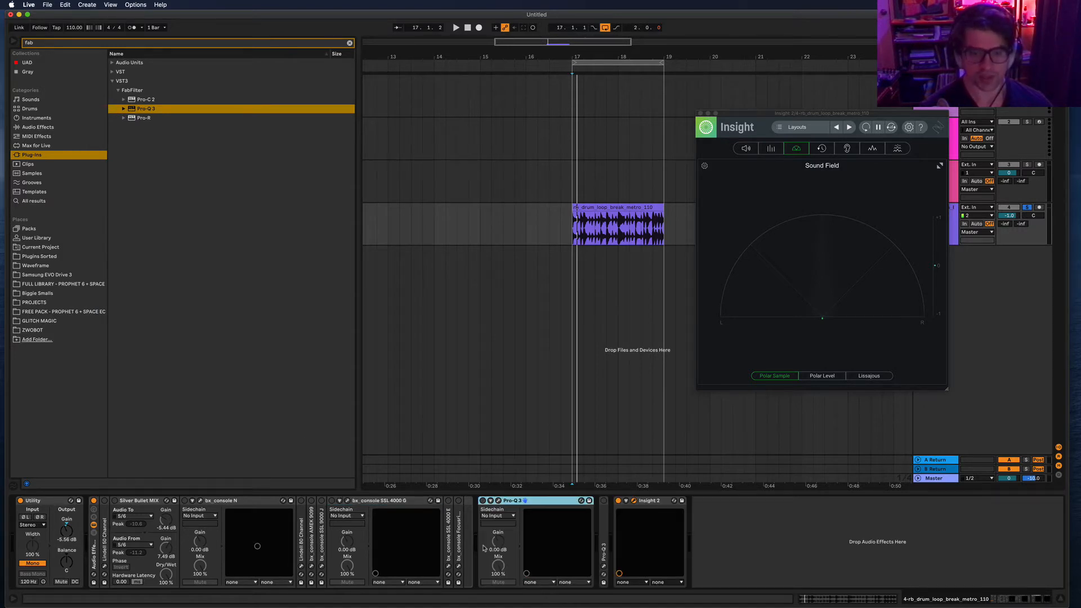
pyautogui.click(498, 501)
pyautogui.press('space')
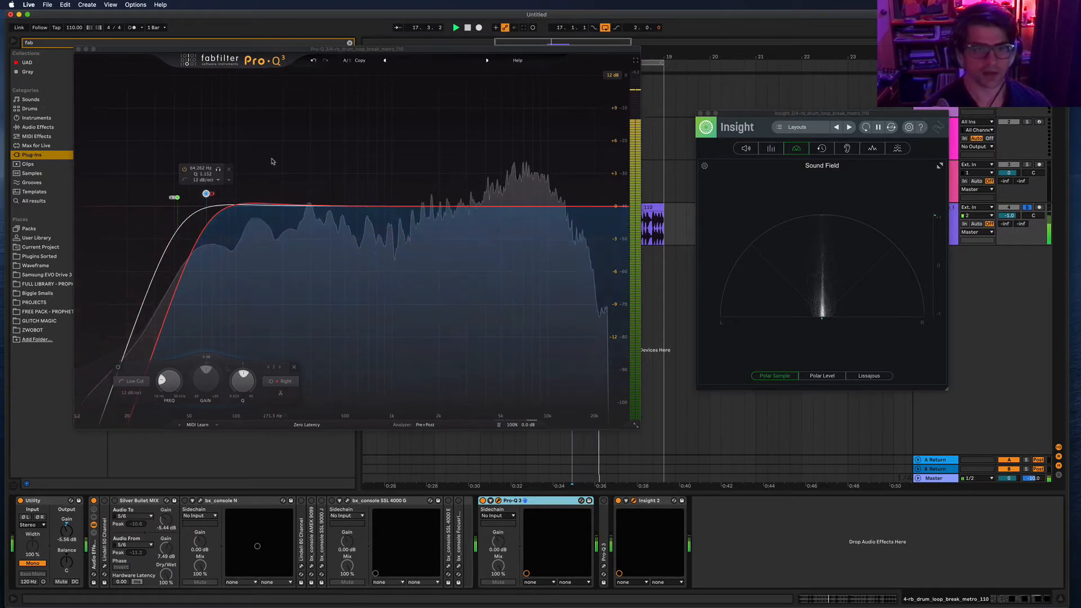
pyautogui.press('space')
pyautogui.moveTo(273, 161); pyautogui.dragTo(169, 248)
pyautogui.click(228, 169)
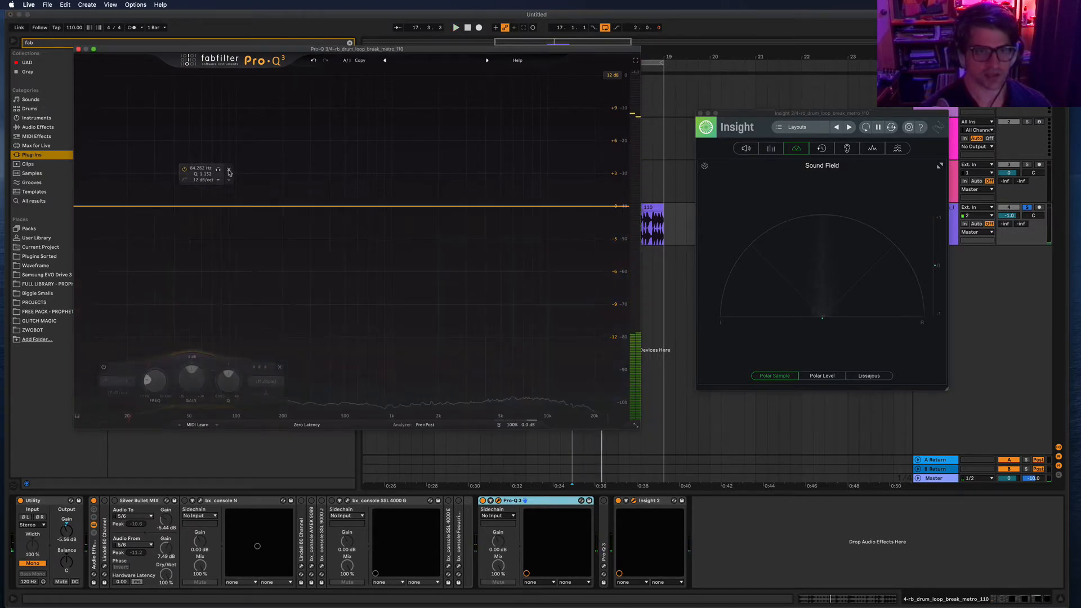
# - Add a stereo low-cut band in Pro-Q 3 at about 17 Hz with a 12 dB/oct slope while the loop plays
pyautogui.press('space')
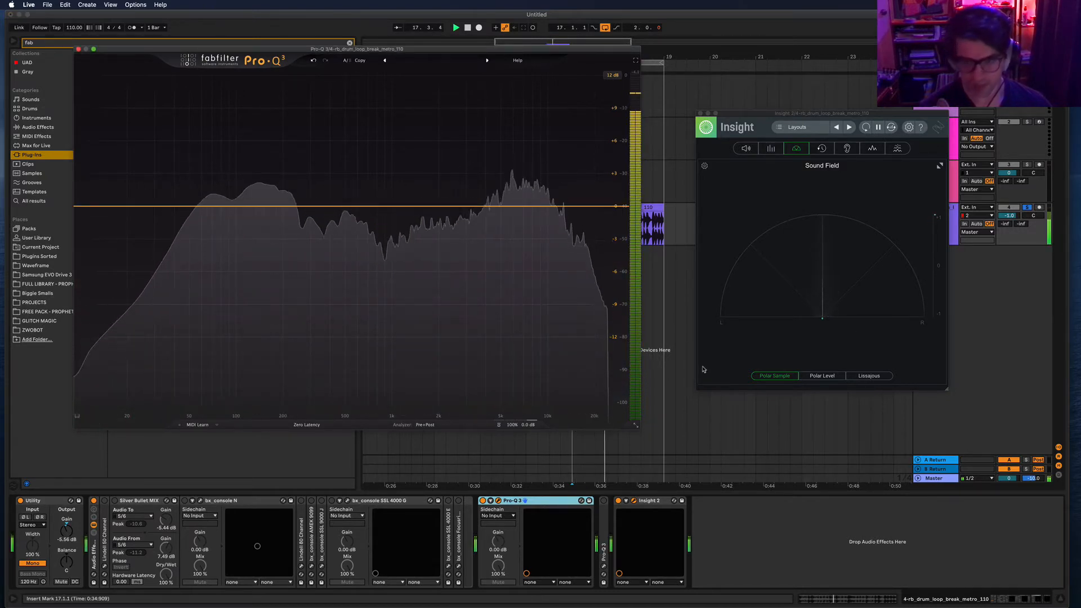
pyautogui.moveTo(132, 207); pyautogui.dragTo(186, 214)
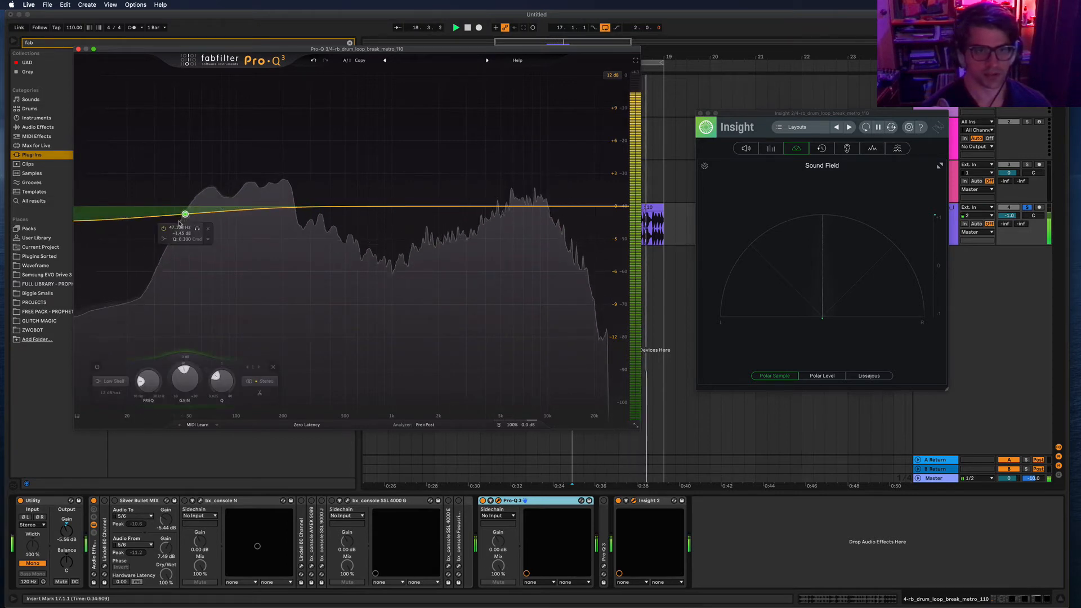
pyautogui.click(181, 249)
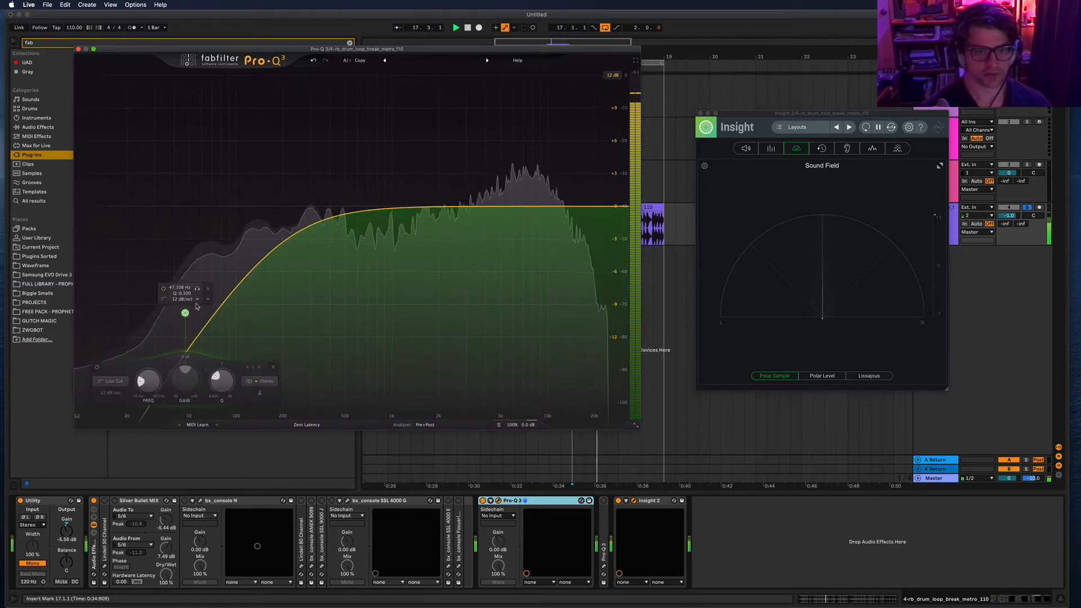
pyautogui.moveTo(185, 314); pyautogui.dragTo(116, 204)
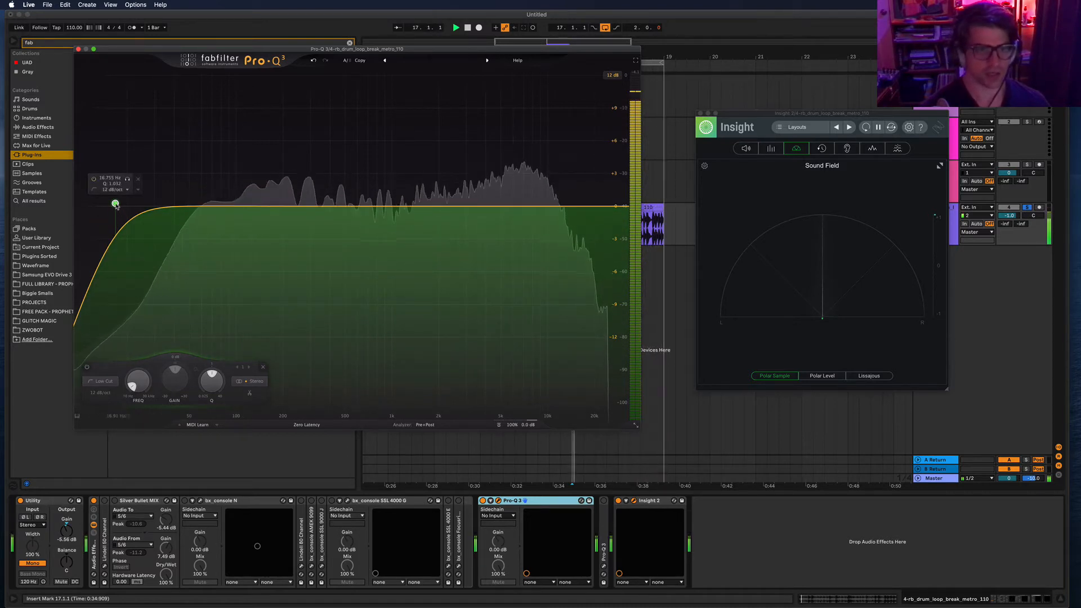
# - Split the low cut into left and right bands, with the left at about 13.5 Hz and 6 dB/oct and the right at about 19.6 Hz
pyautogui.click(144, 250)
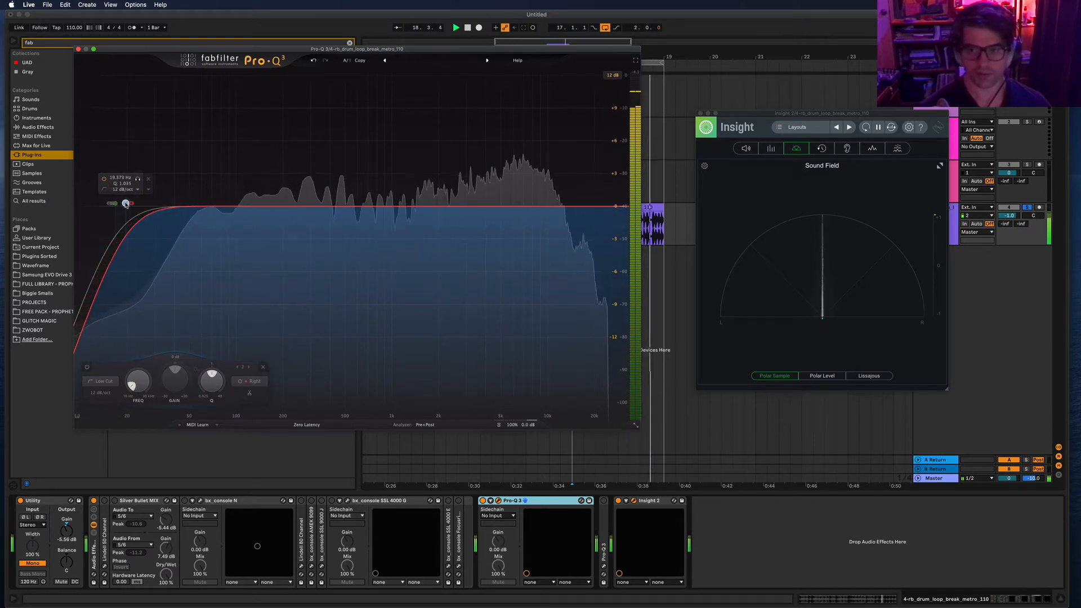
pyautogui.moveTo(107, 206); pyautogui.dragTo(100, 207)
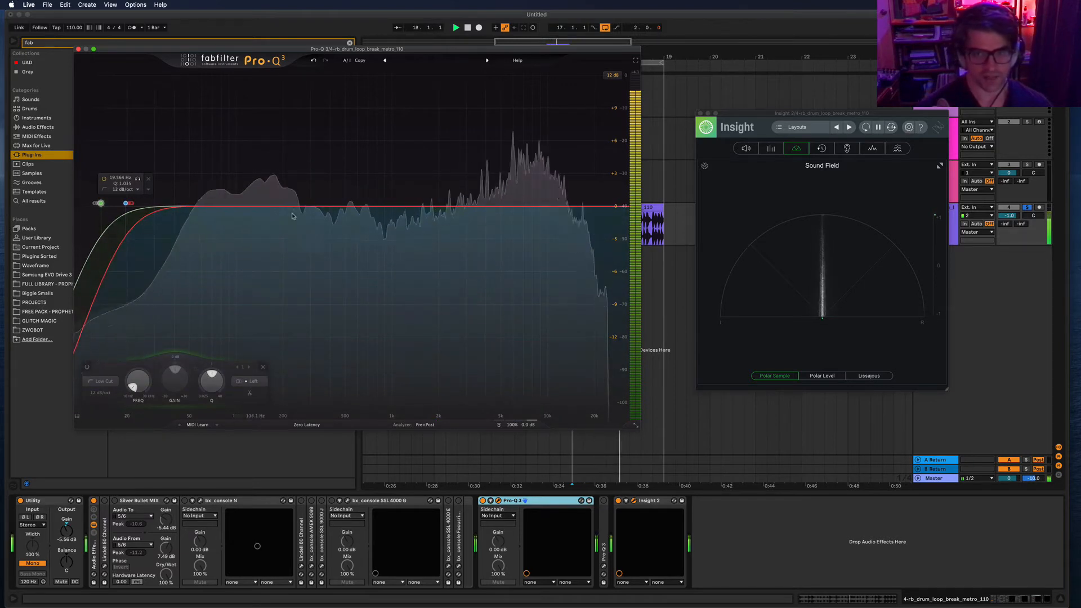
pyautogui.moveTo(370, 294); pyautogui.dragTo(372, 295)
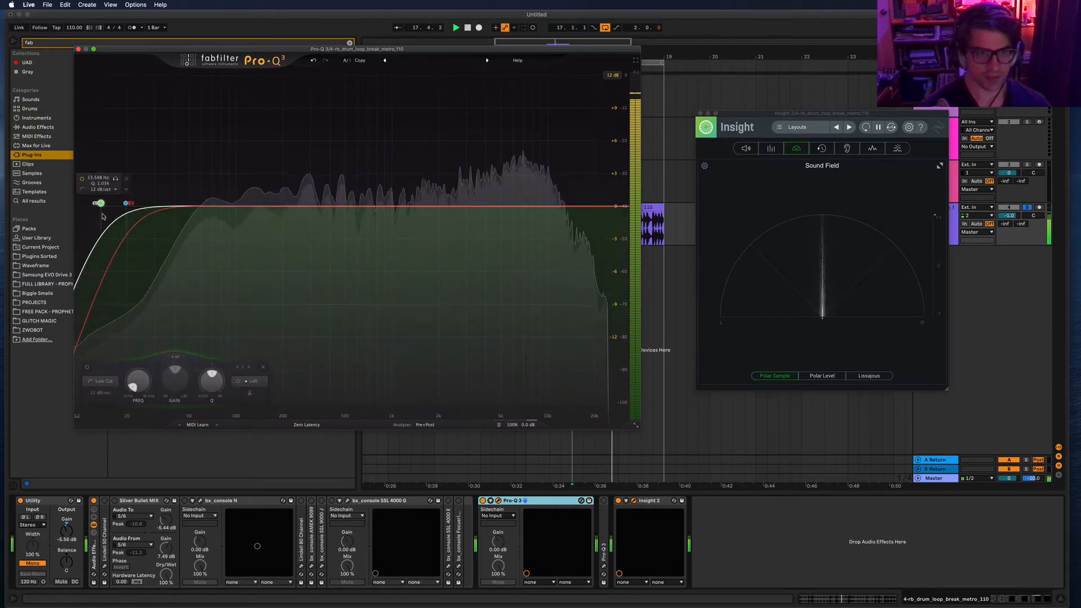
pyautogui.scroll(-1, 103, 210)
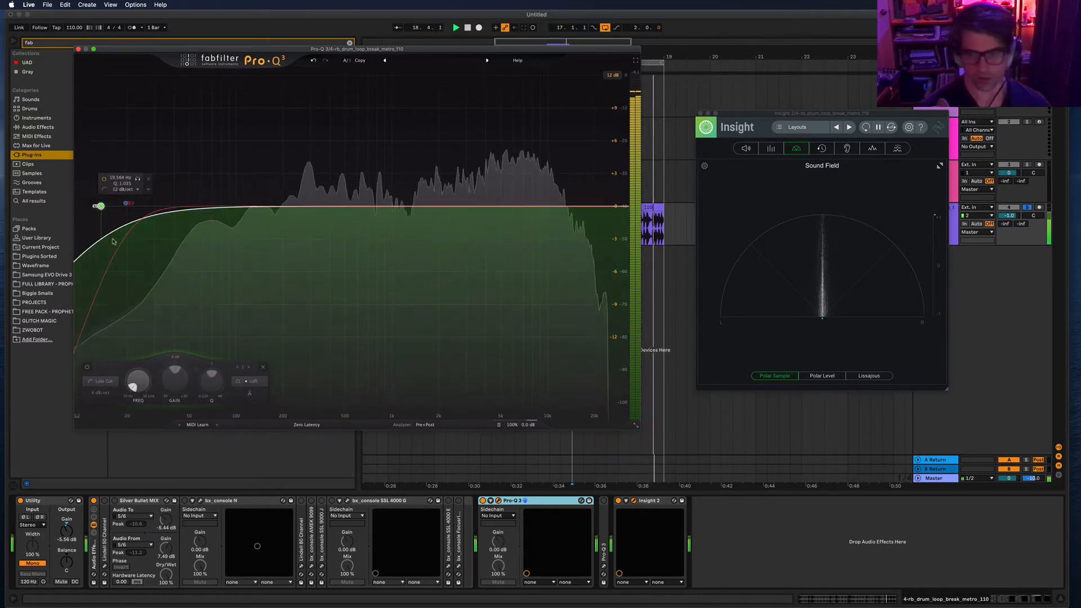
# - Steepen the right low cut against the 6 dB/oct left one and compare the loop with the first Pro-Q 3 bypassed
pyautogui.scroll(1, 103, 211)
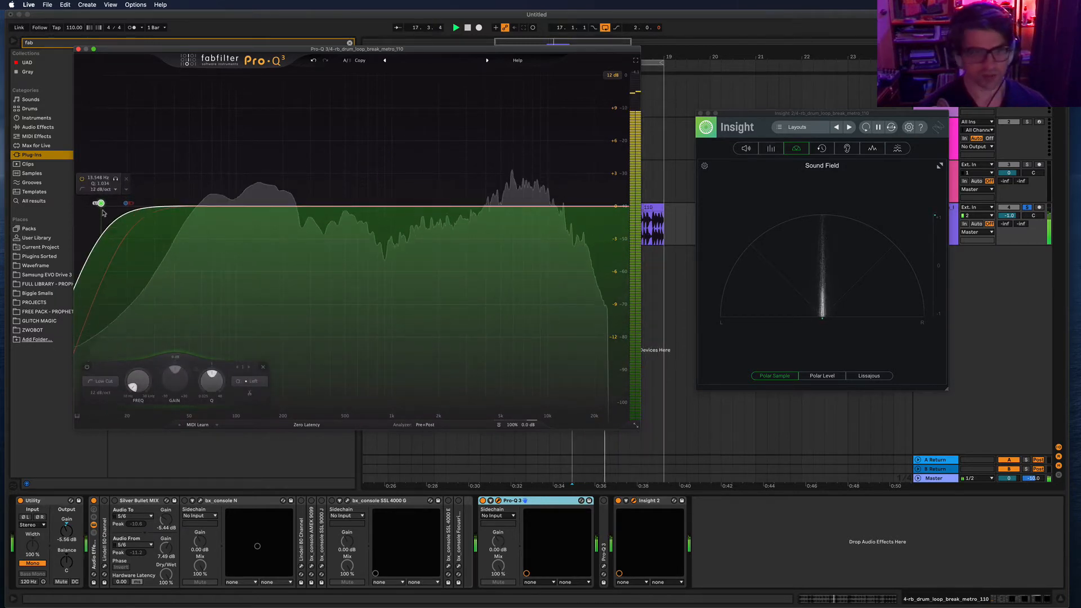
pyautogui.scroll(-1, 102, 209)
pyautogui.click(125, 205)
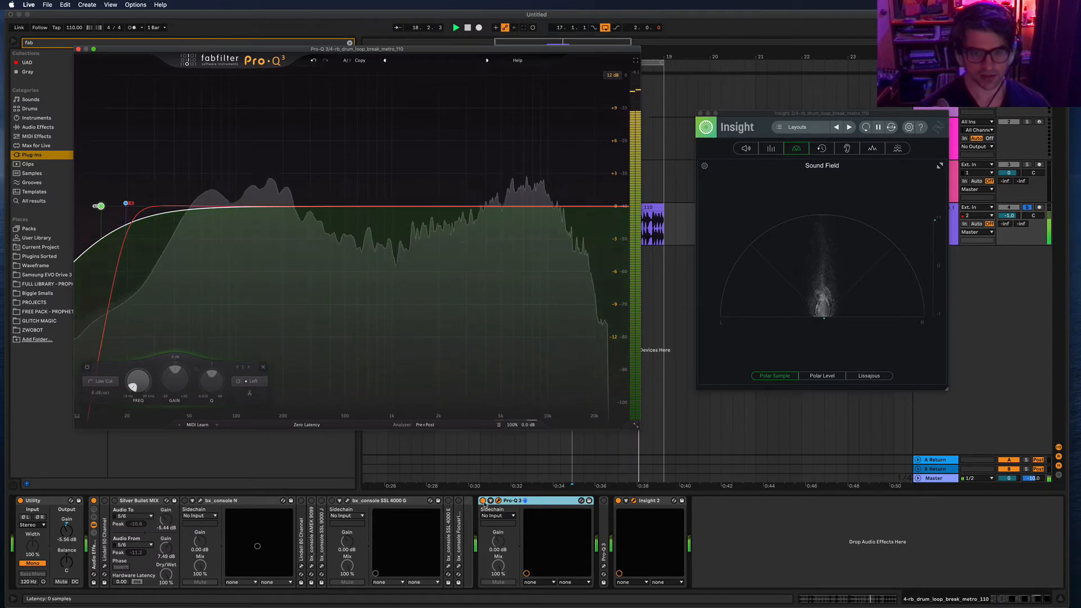
pyautogui.click(483, 501)
pyautogui.click(483, 501)
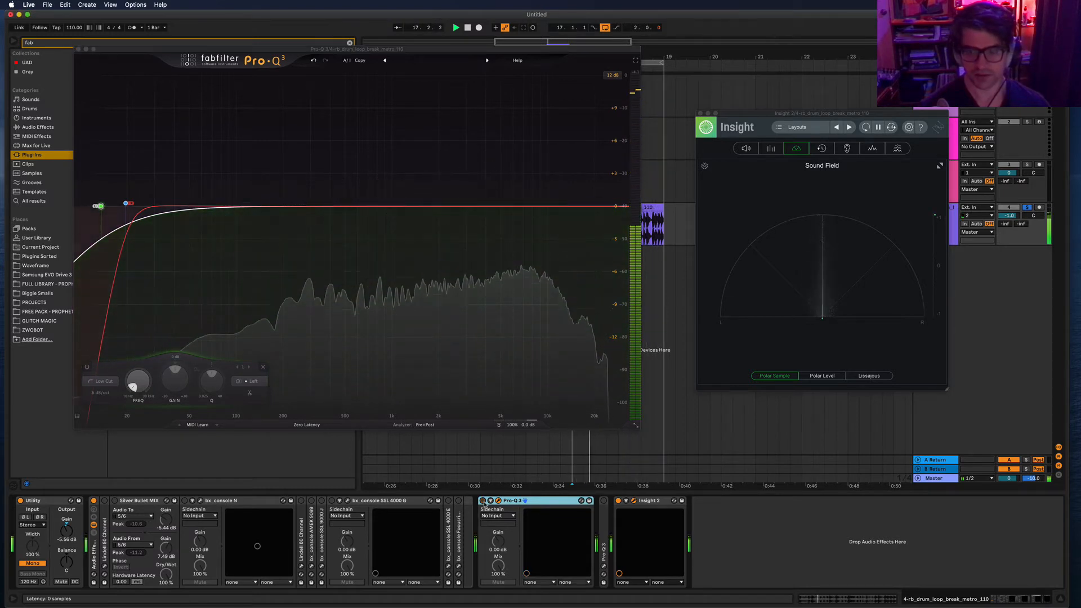
pyautogui.click(483, 501)
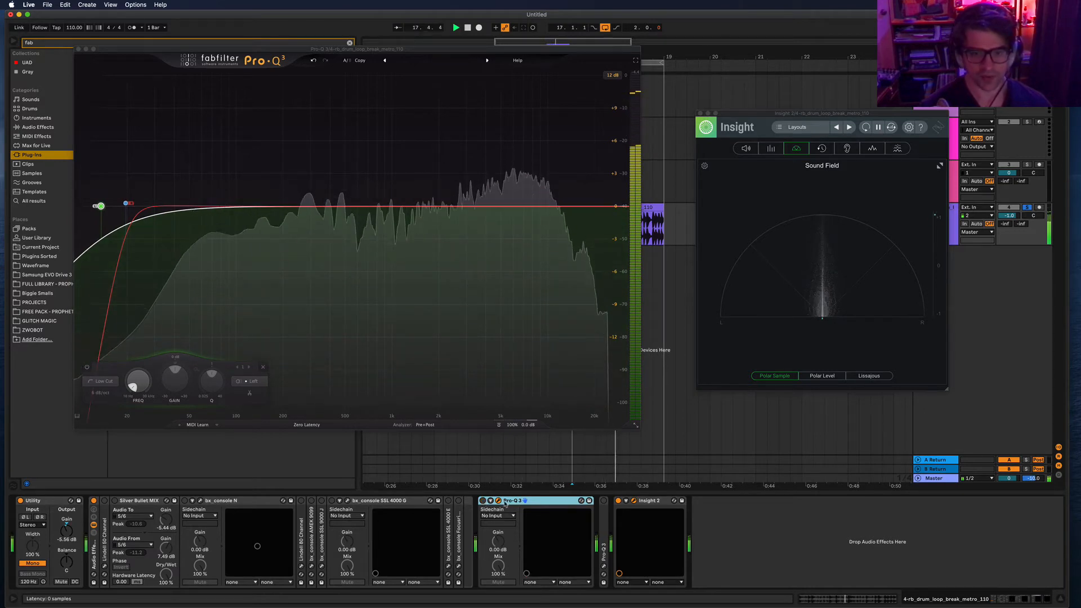
# - Close and collapse the first Pro-Q 3, and expand, enable and open the second Pro-Q 3
pyautogui.click(498, 500)
pyautogui.doubleClick(510, 502)
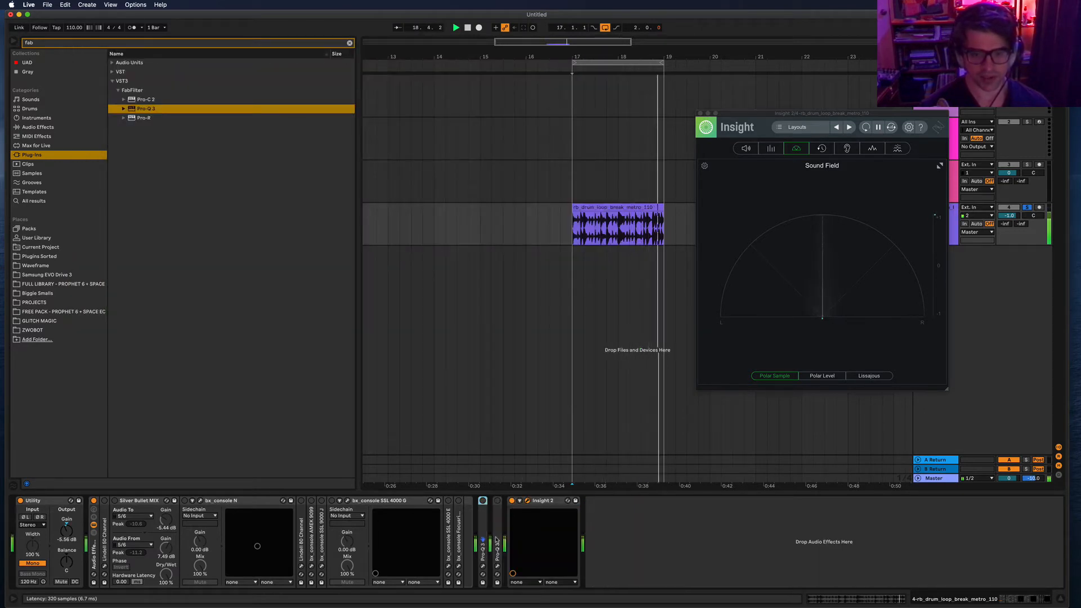
pyautogui.doubleClick(501, 504)
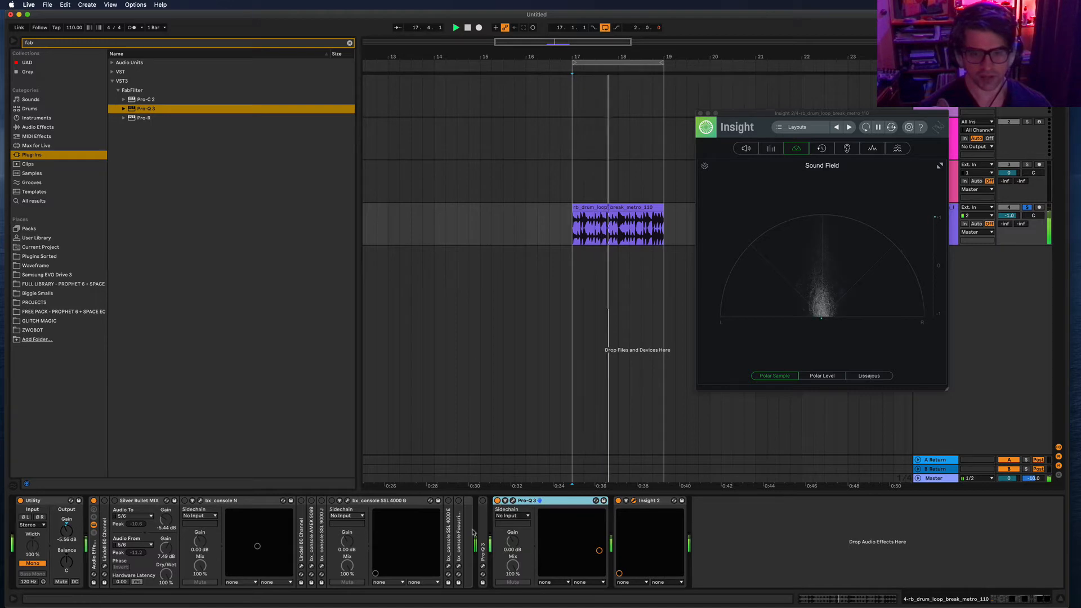
pyautogui.click(513, 501)
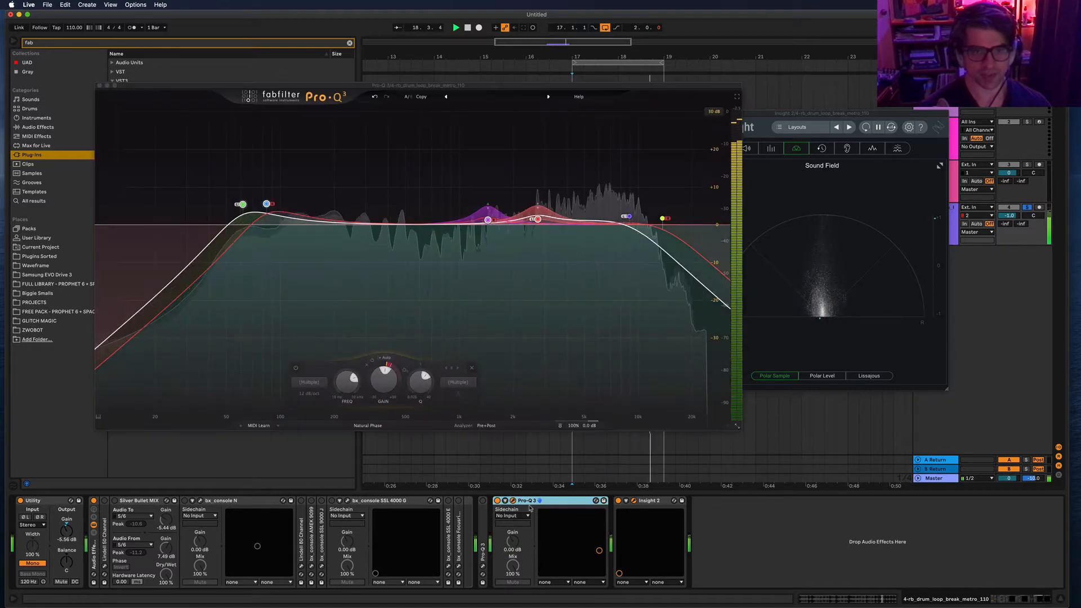
# - Bypass all bands in the second Pro-Q 3 and re-enable only its left and right low cuts with the loop playing
pyautogui.press('space')
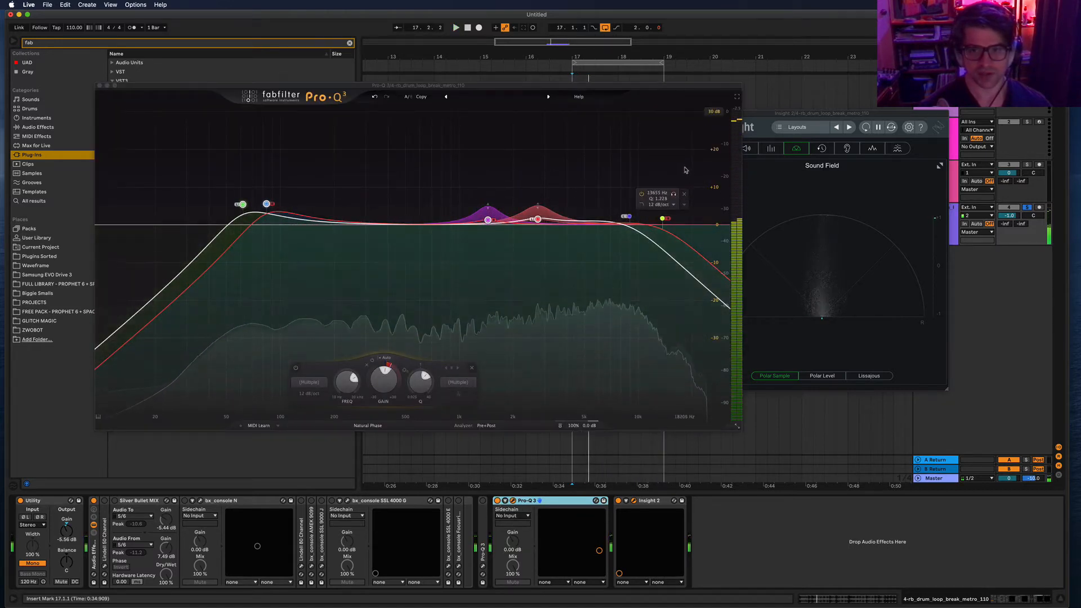
pyautogui.moveTo(686, 168); pyautogui.dragTo(90, 263)
pyautogui.click(221, 181)
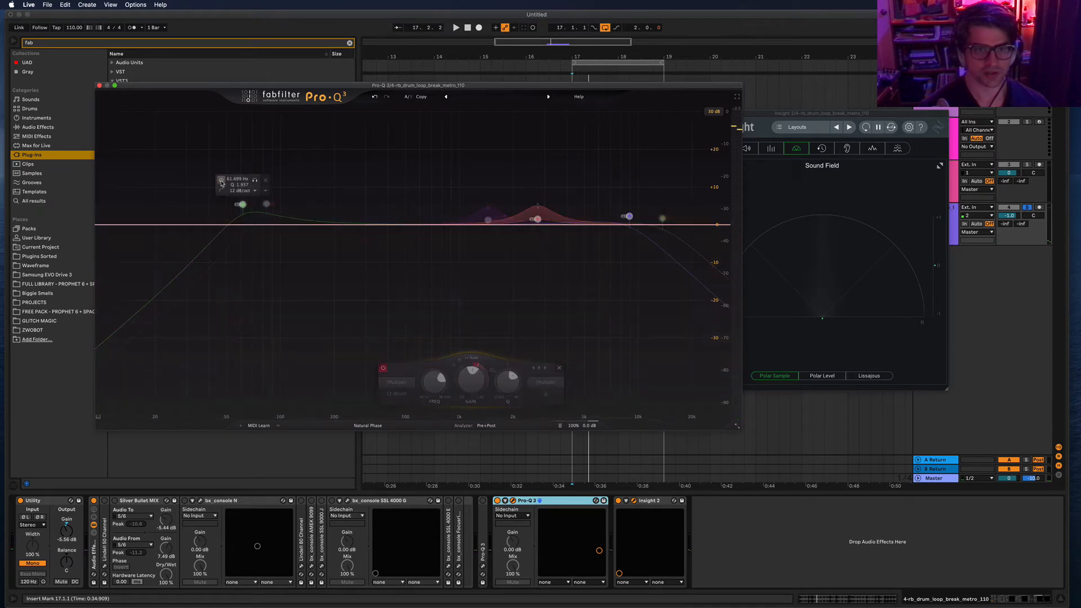
pyautogui.press('space')
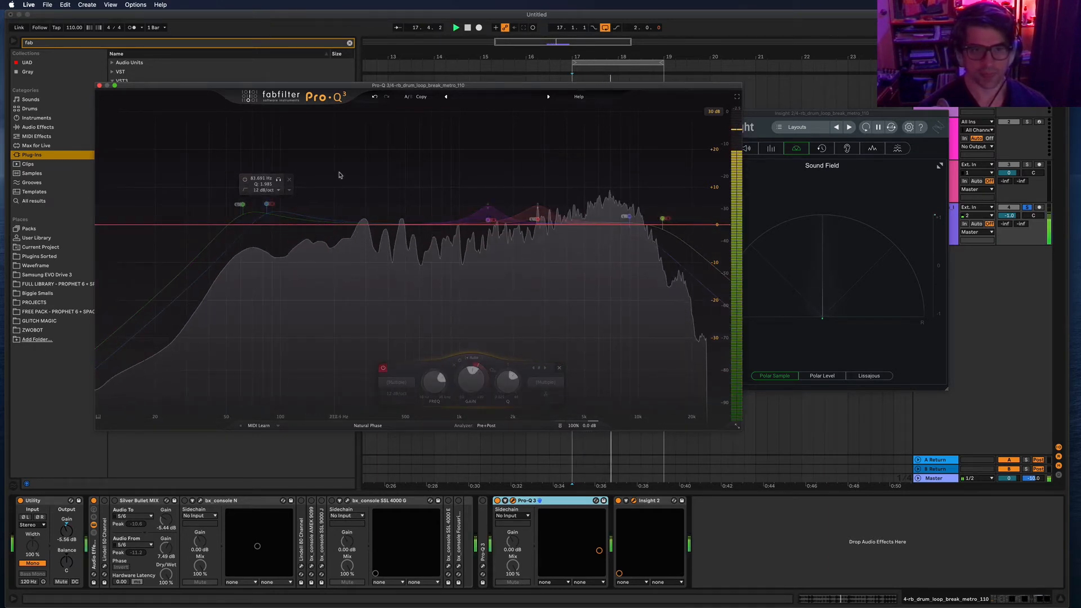
pyautogui.moveTo(340, 175); pyautogui.dragTo(177, 259)
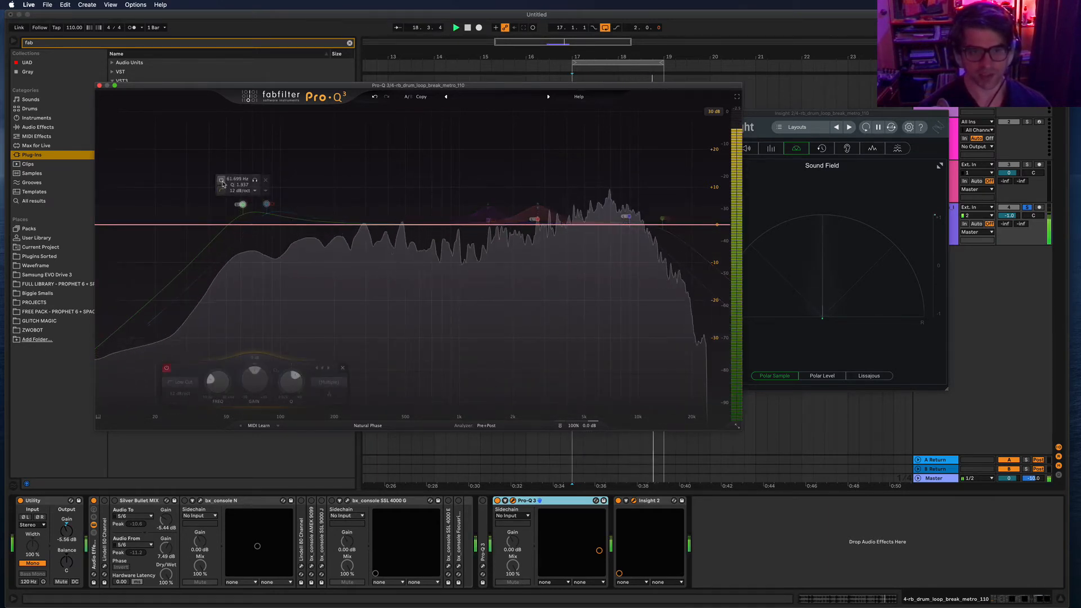
pyautogui.click(222, 181)
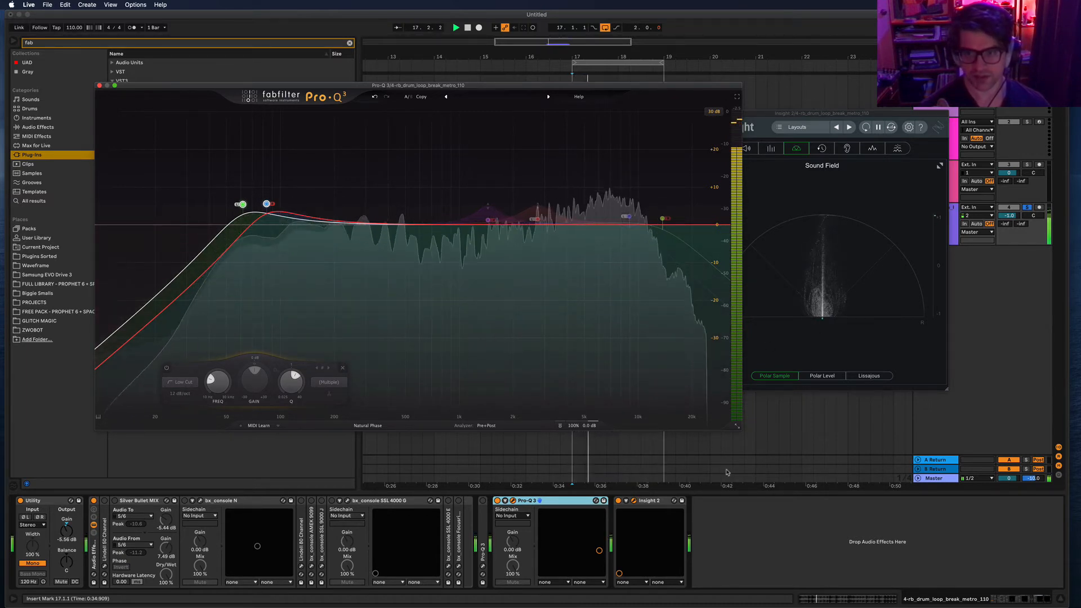
# - Switch from the low cuts to the two bells, placing the left at about 1739 Hz and the right at about 2438 Hz
pyautogui.moveTo(220, 182)
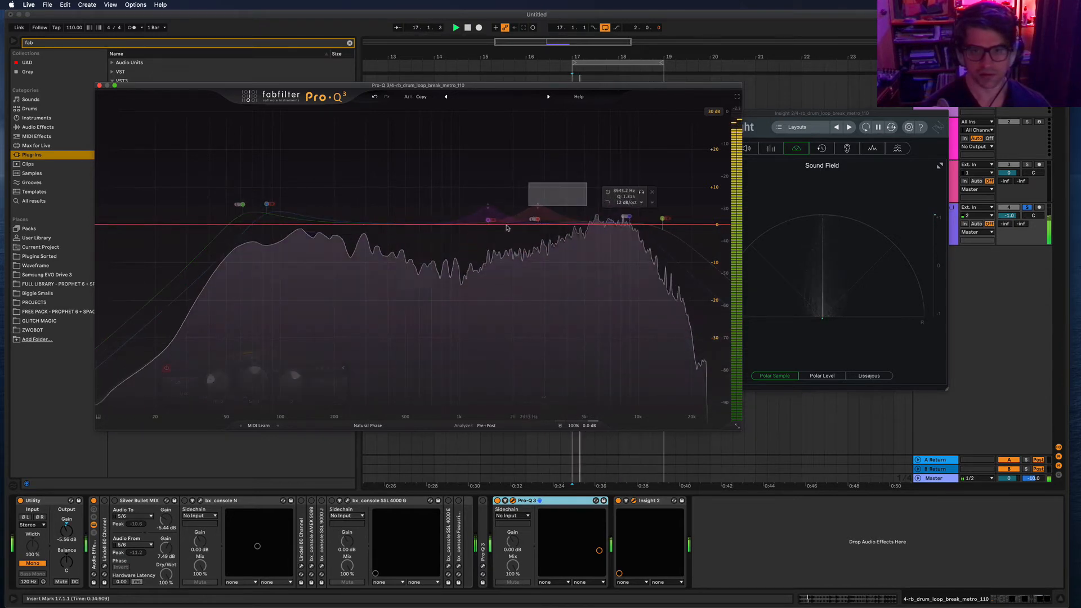
pyautogui.click(466, 180)
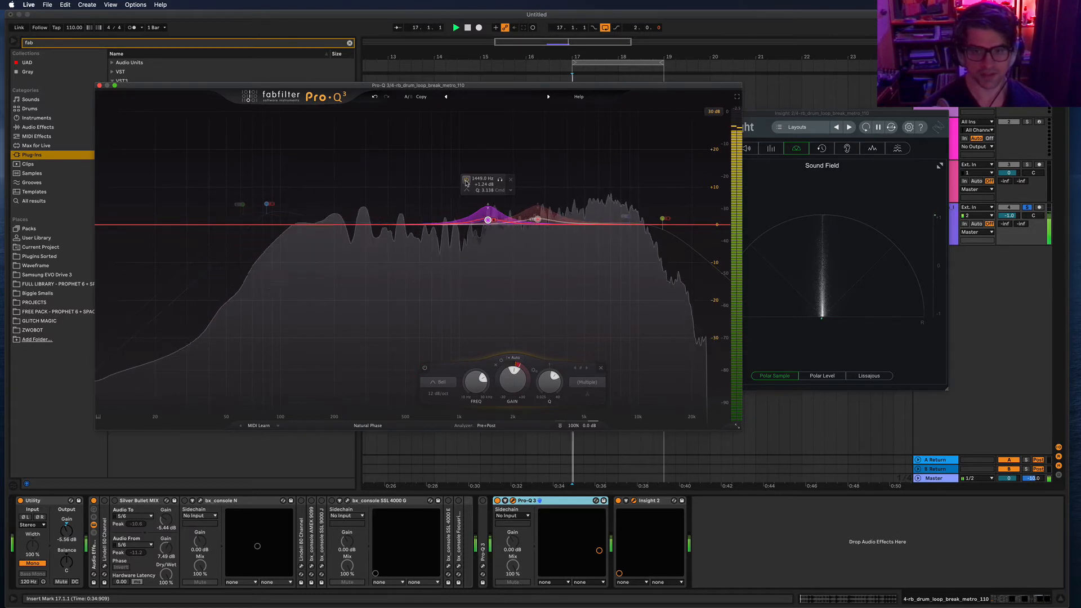
pyautogui.moveTo(487, 219); pyautogui.dragTo(530, 223)
pyautogui.click(502, 220)
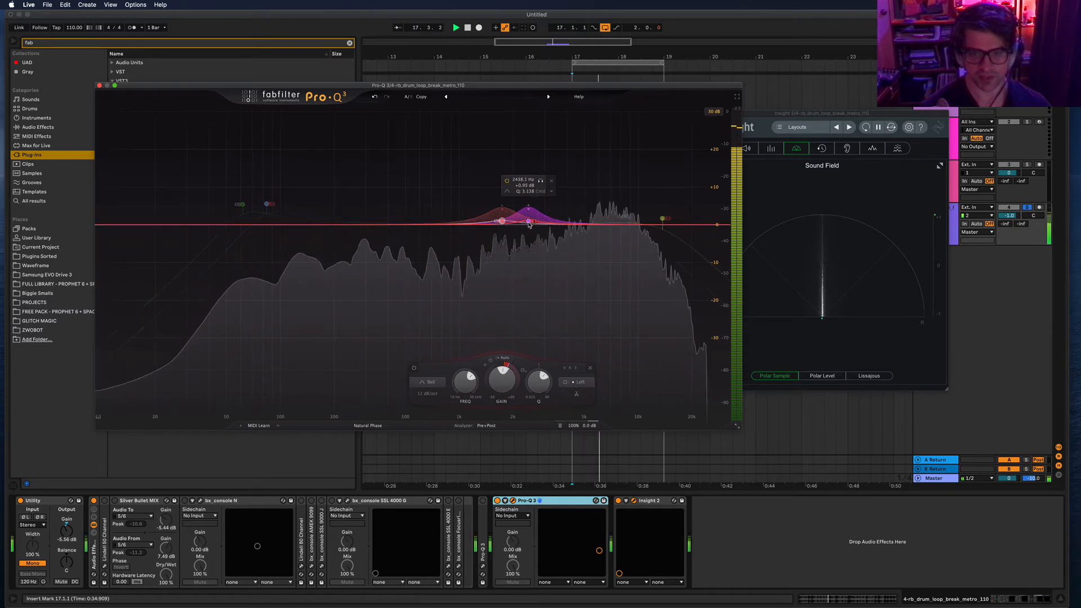
pyautogui.moveTo(529, 223); pyautogui.dragTo(531, 226)
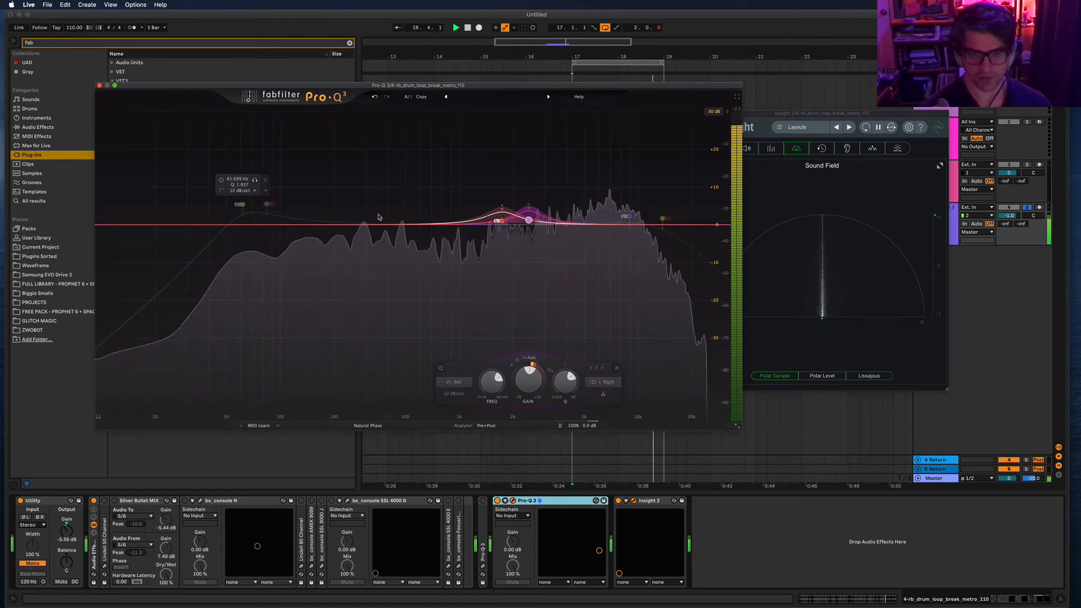
# - Bypass the two bell bands and enable the left and right high-cut bands instead
pyautogui.moveTo(592, 241); pyautogui.dragTo(485, 195)
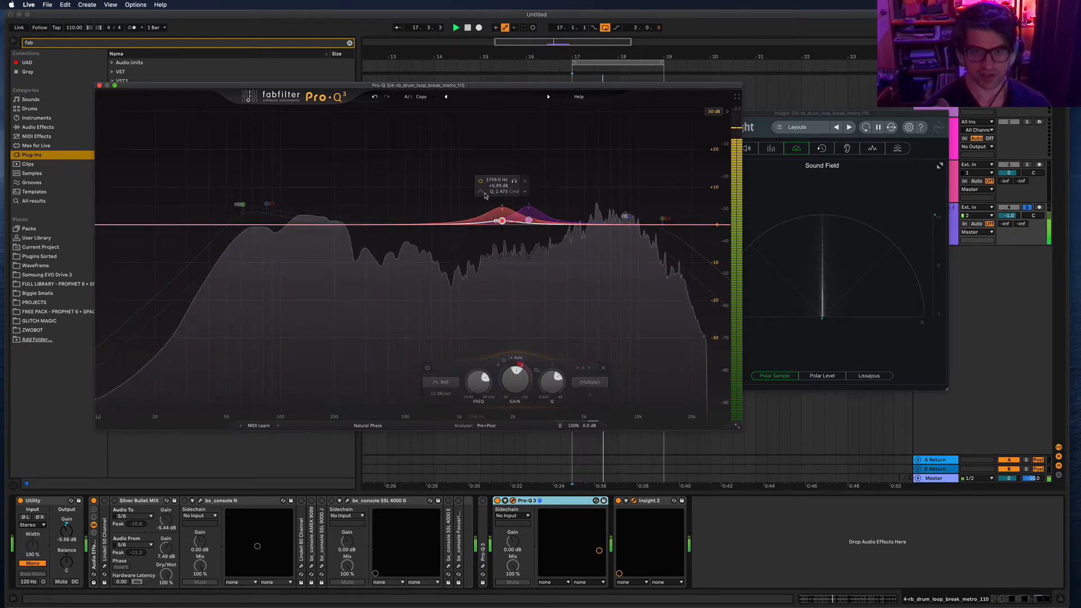
pyautogui.click(481, 182)
pyautogui.moveTo(697, 198); pyautogui.dragTo(596, 252)
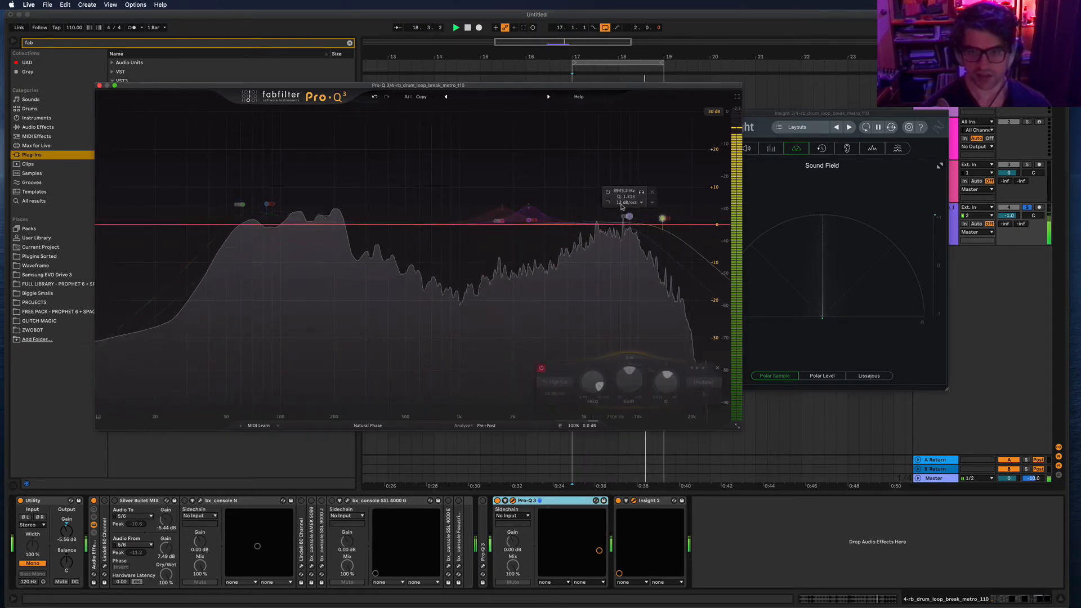
pyautogui.click(608, 193)
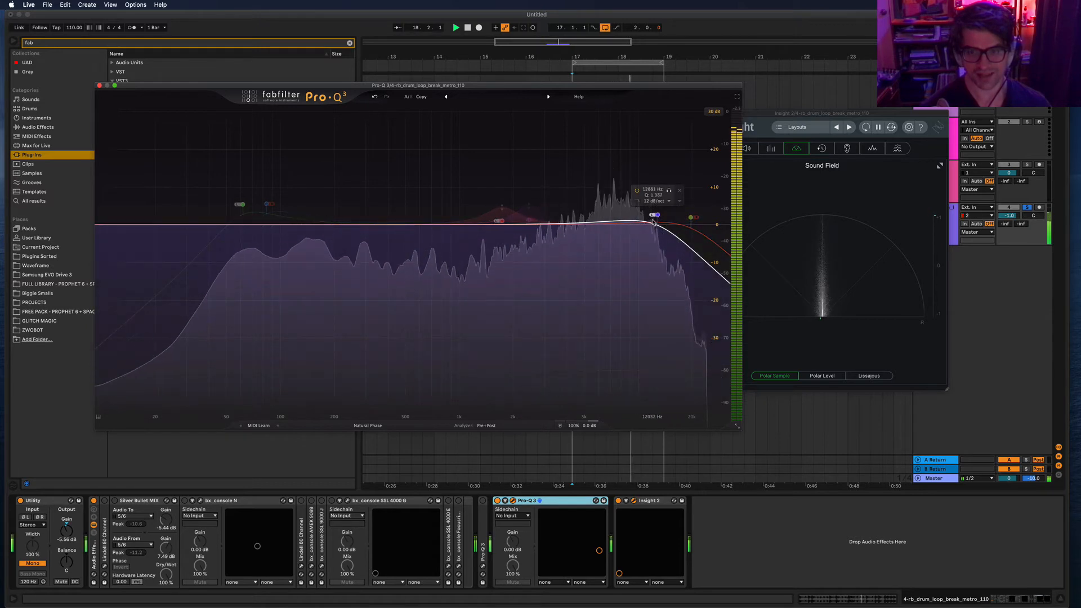
# - Move the high cuts higher, with the left one at about 16.3 kHz, and dismiss the Backblaze notification
pyautogui.moveTo(658, 225); pyautogui.dragTo(670, 225)
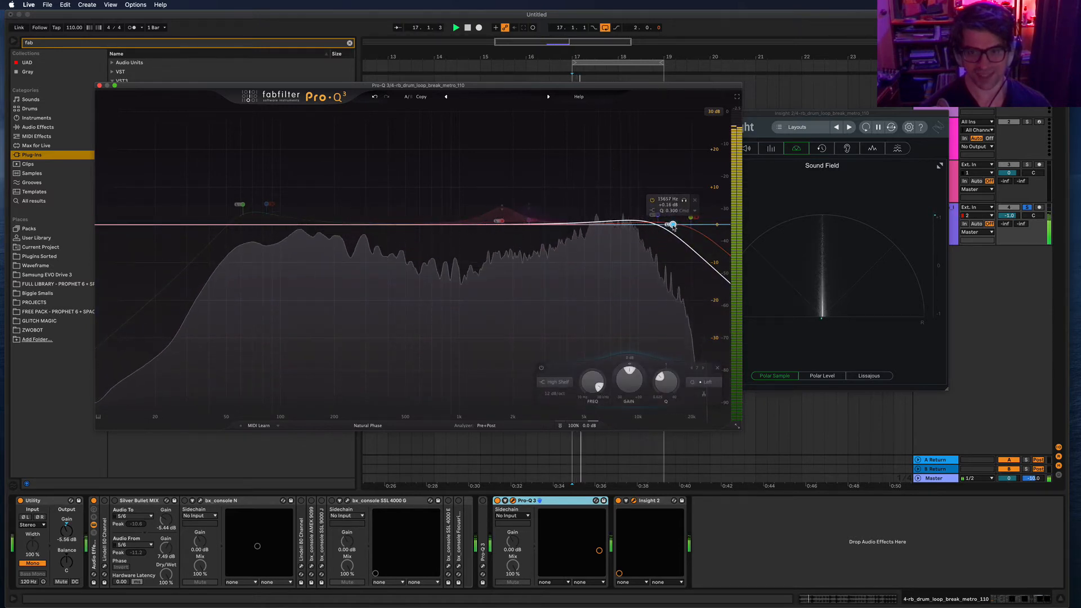
pyautogui.click(657, 214)
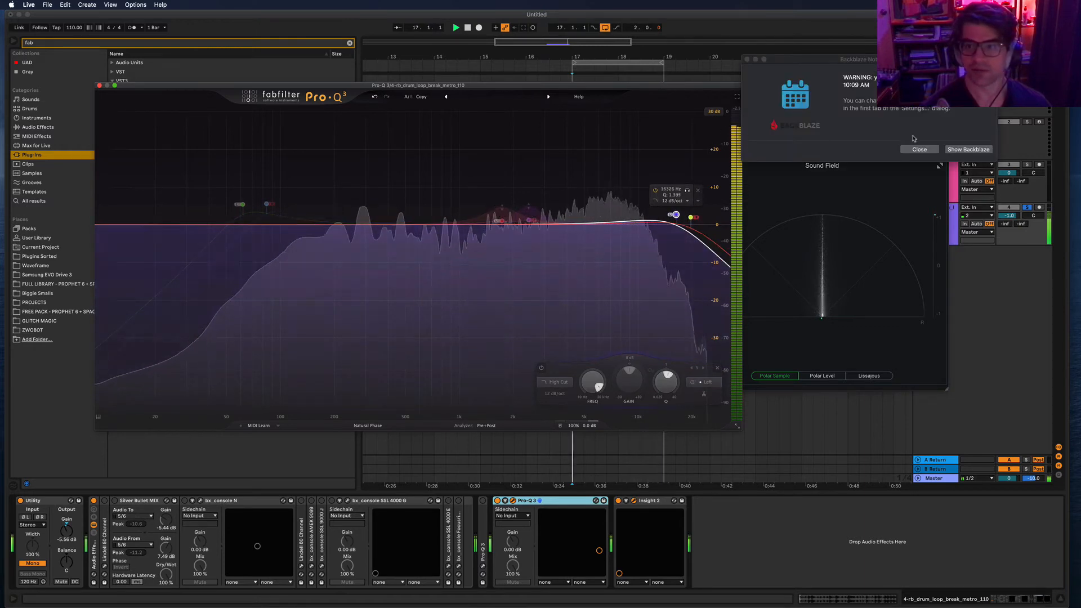
pyautogui.click(928, 150)
pyautogui.click(694, 344)
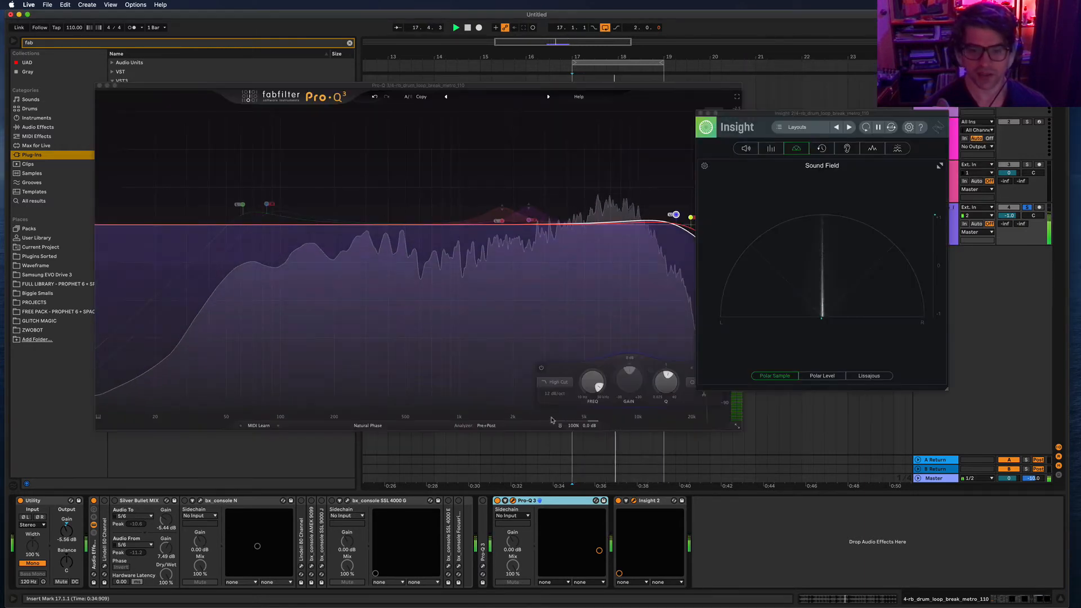
pyautogui.click(670, 238)
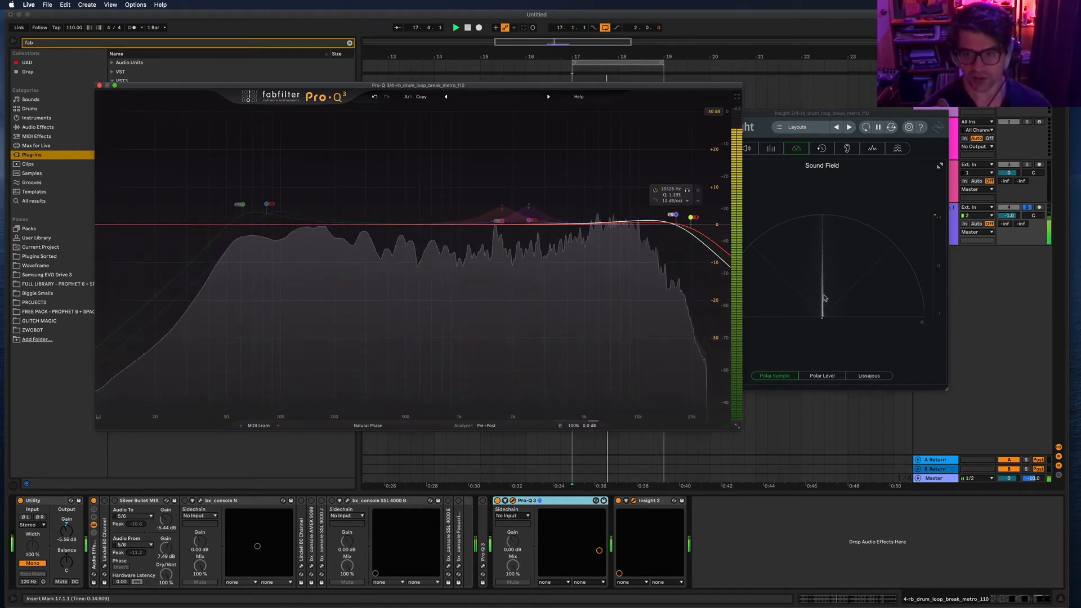
# - Re-enable the bells and low cuts alongside the high cuts, and shift both low cuts down to around 20 Hz
pyautogui.moveTo(572, 163); pyautogui.dragTo(162, 269)
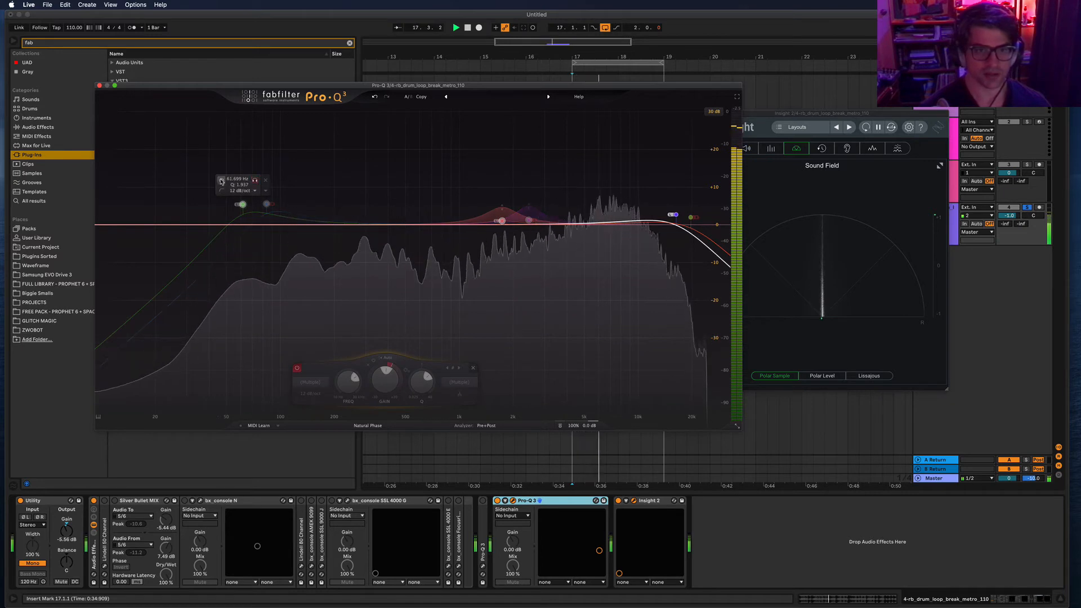
pyautogui.click(221, 181)
pyautogui.moveTo(308, 170); pyautogui.dragTo(179, 217)
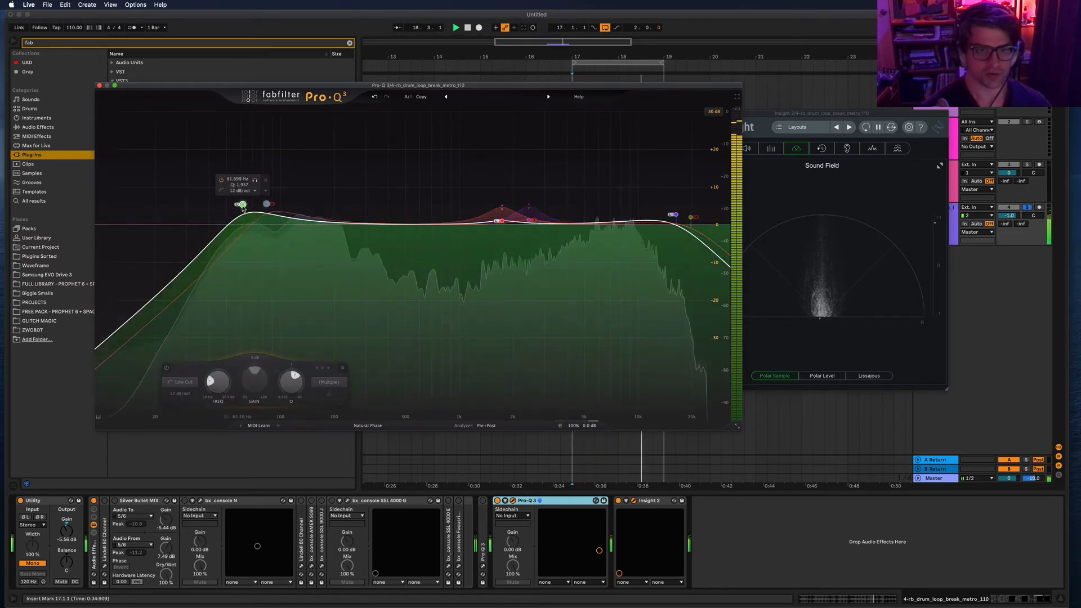
pyautogui.moveTo(243, 209); pyautogui.dragTo(133, 214)
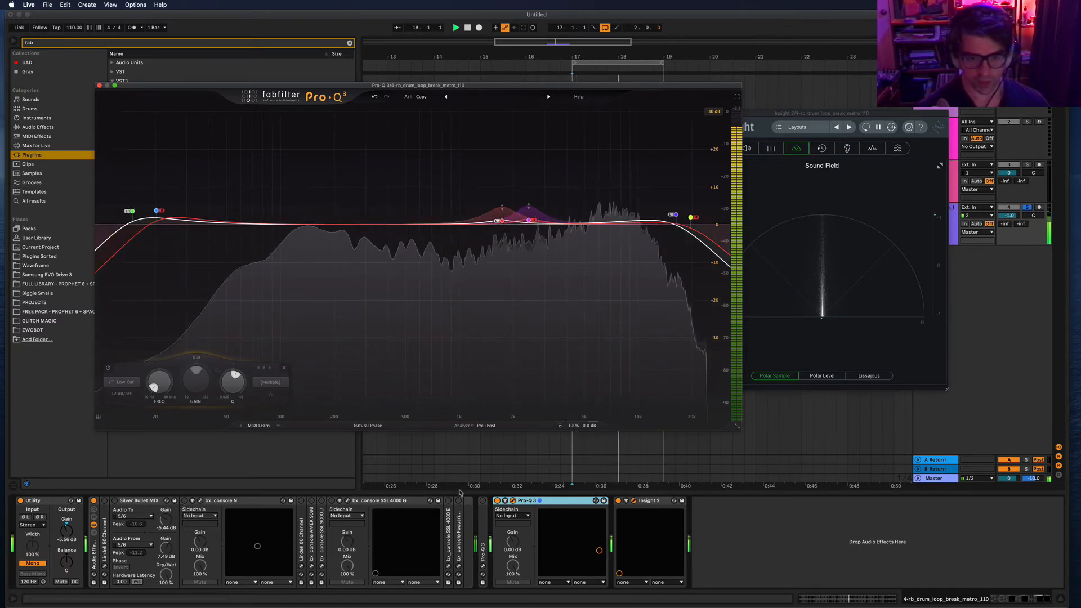
# - Bypass and close the second Pro-Q 3, and compare the loop with Silver Bullet MIX switched on and off
pyautogui.click(497, 501)
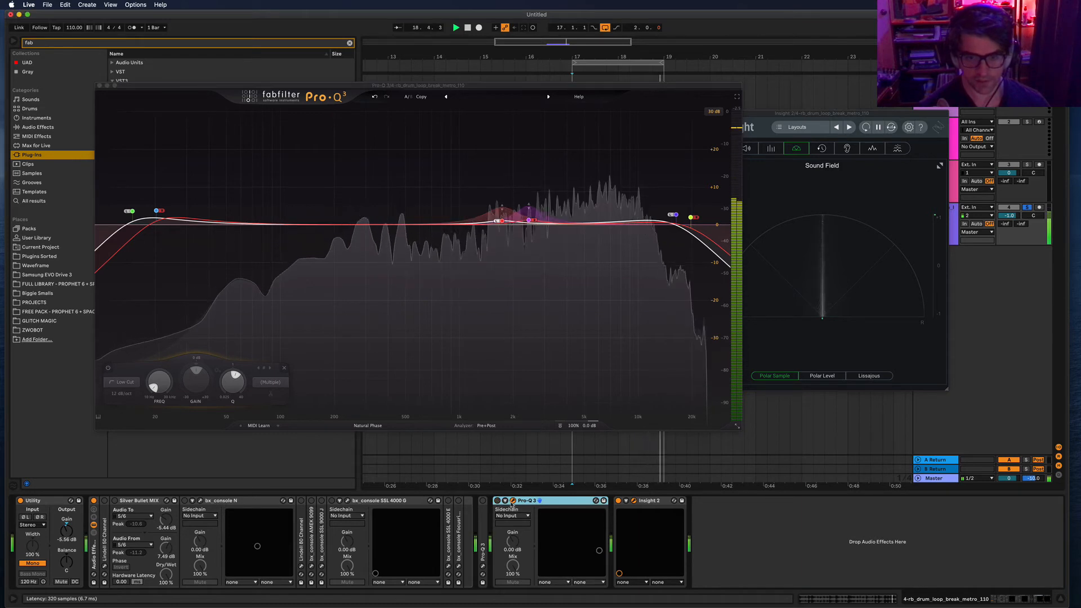
pyautogui.click(513, 501)
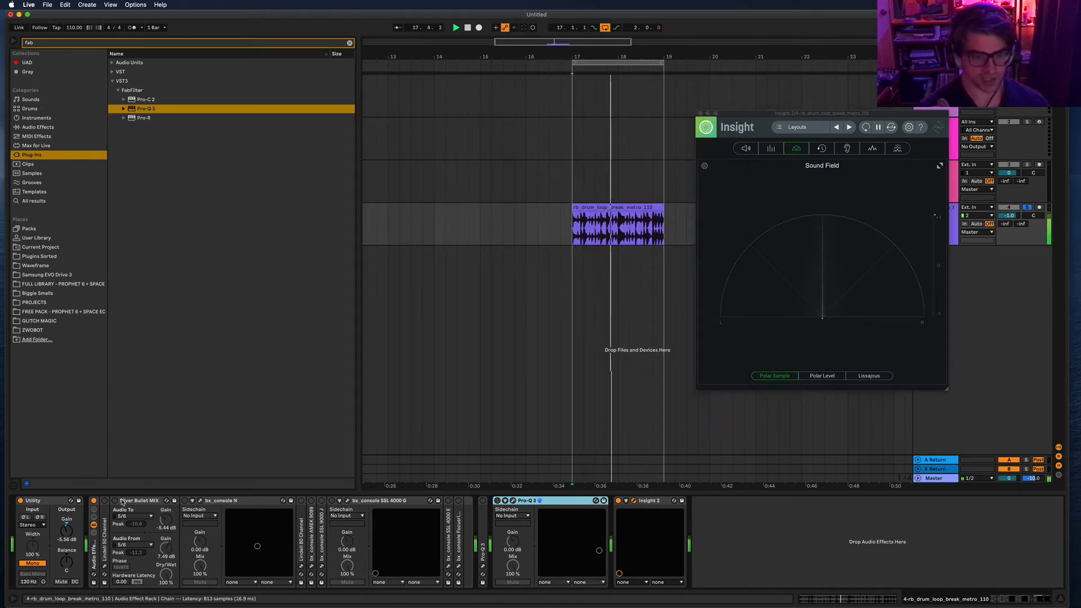
pyautogui.click(115, 501)
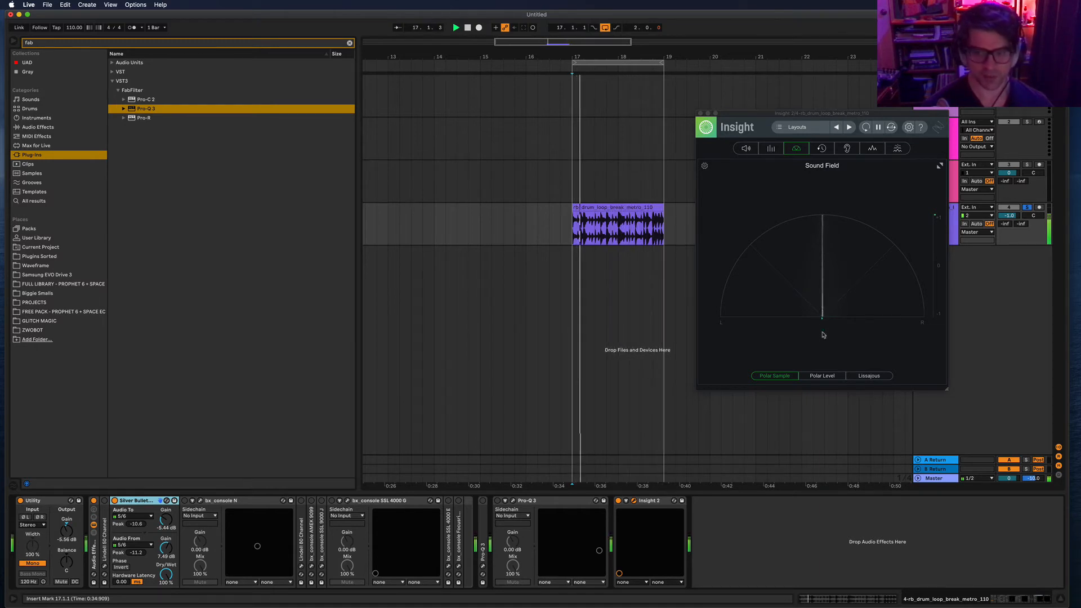
pyautogui.click(115, 501)
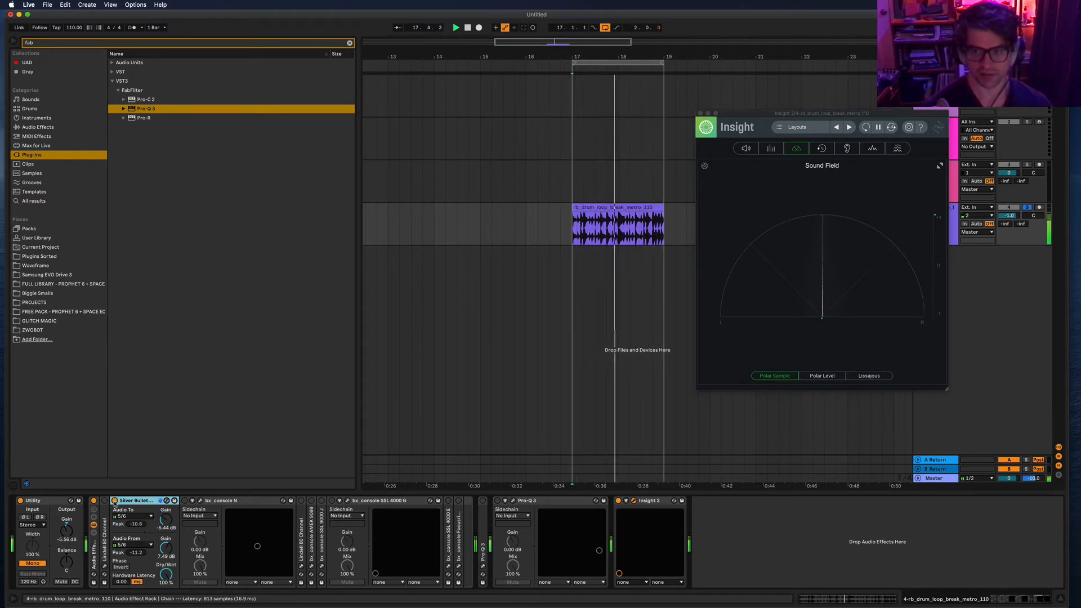
pyautogui.click(114, 501)
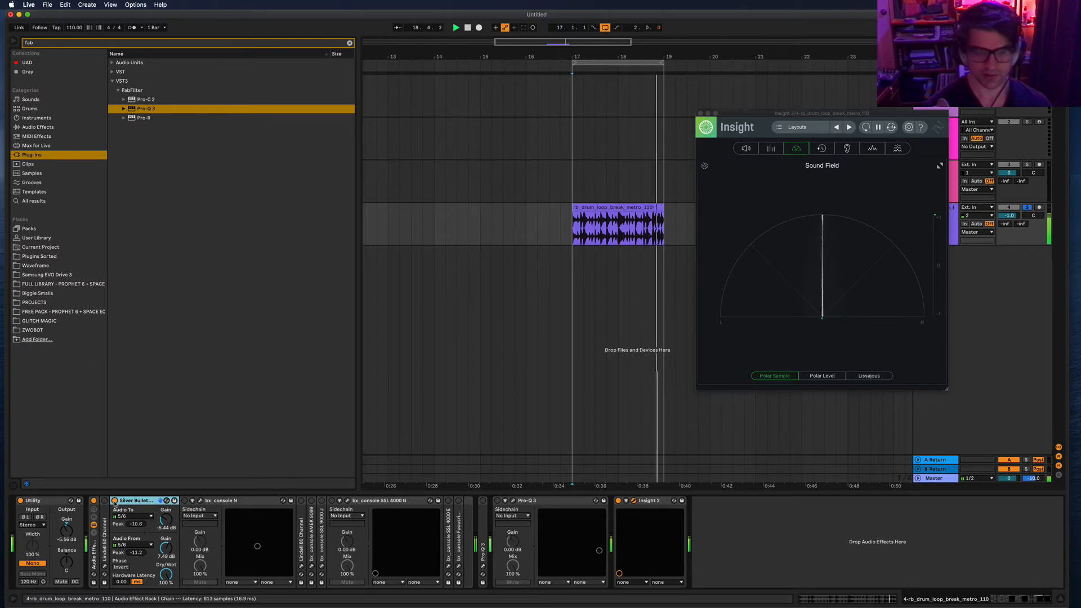
pyautogui.click(114, 501)
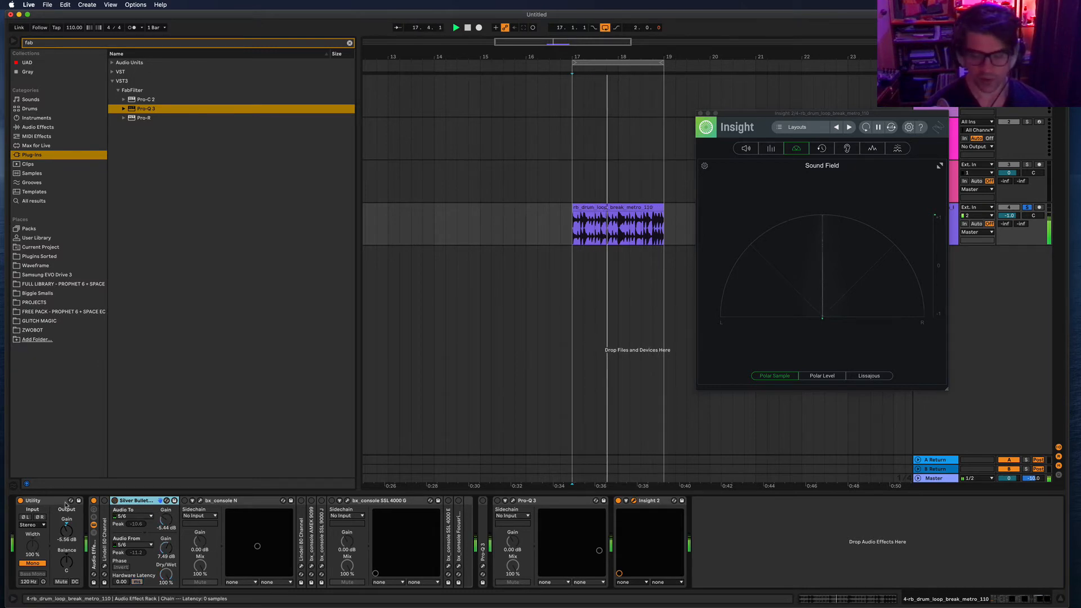
# - Enable the bx_console SSL 4000 G in the device chain and open its plug-in window
pyautogui.click(227, 503)
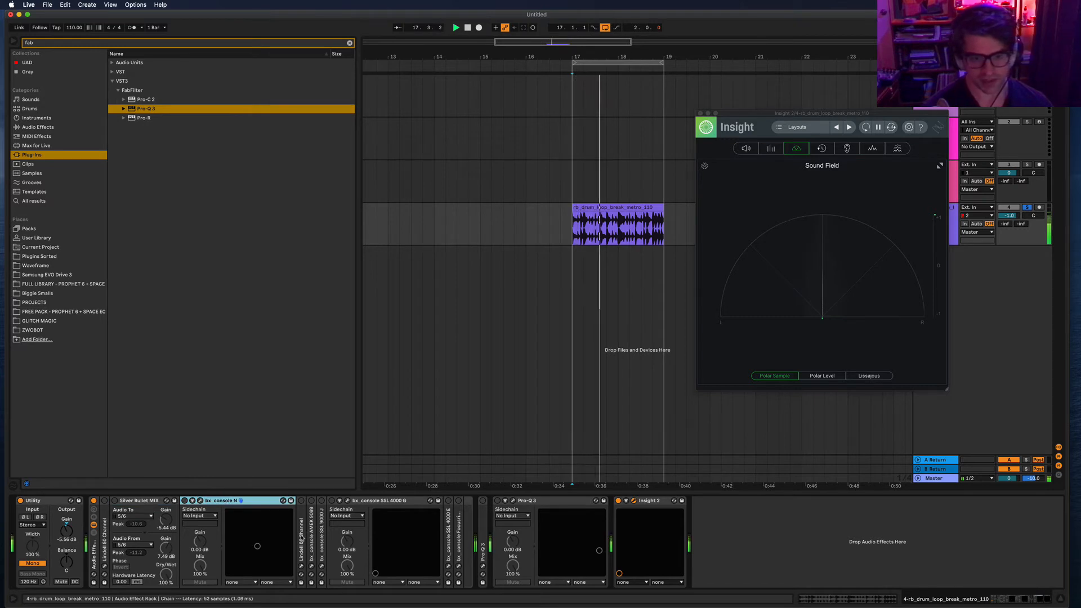
pyautogui.click(313, 539)
pyautogui.click(342, 513)
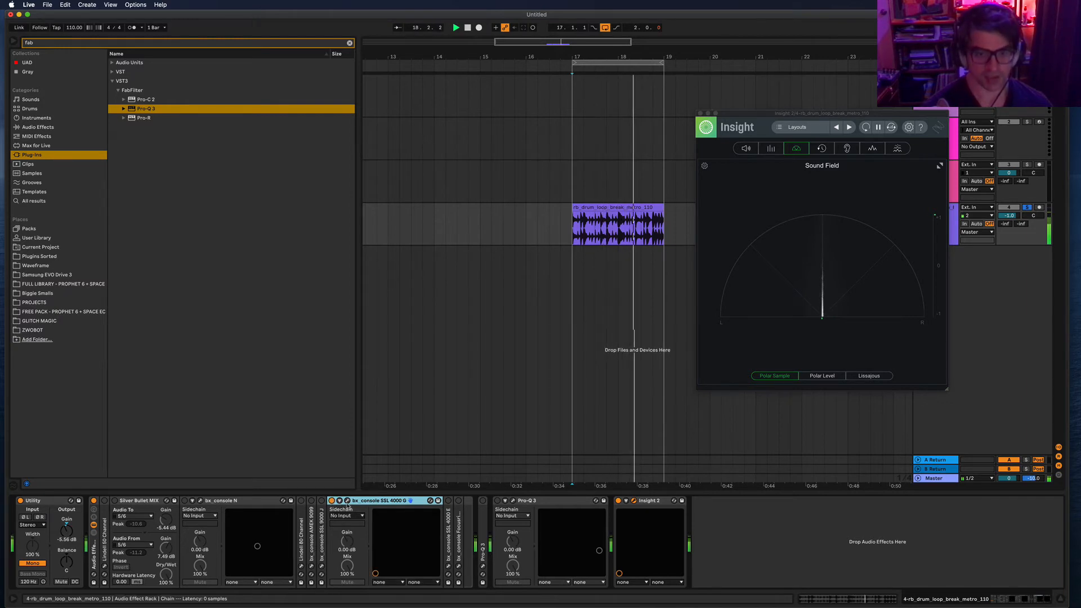
pyautogui.click(340, 501)
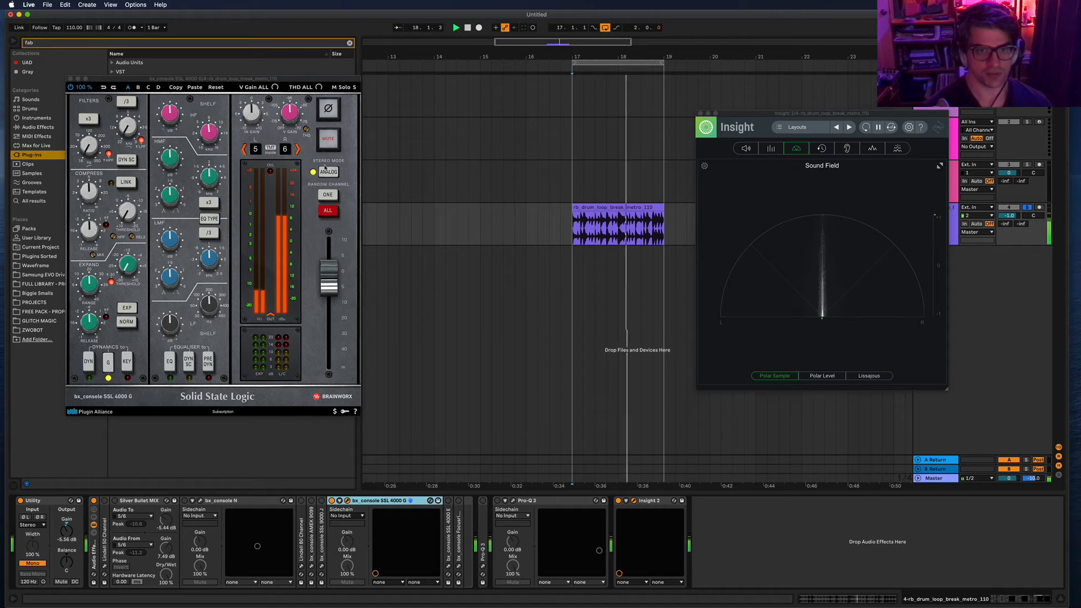
# - Audition several randomly chosen channel pairs in bx_console SSL 4000 G against the Insight sound field
pyautogui.click(337, 199)
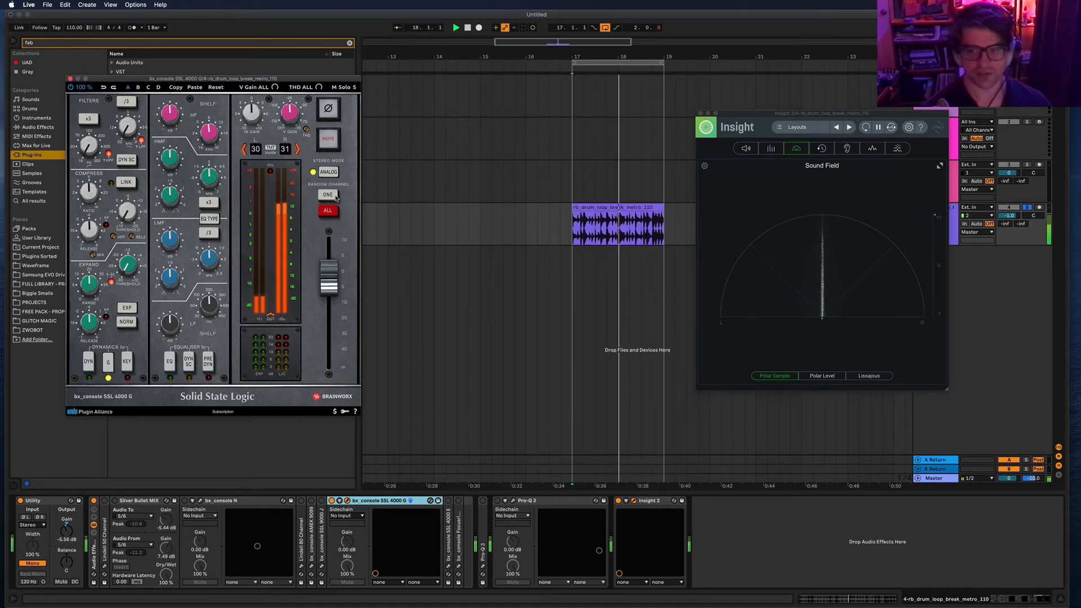
pyautogui.click(336, 199)
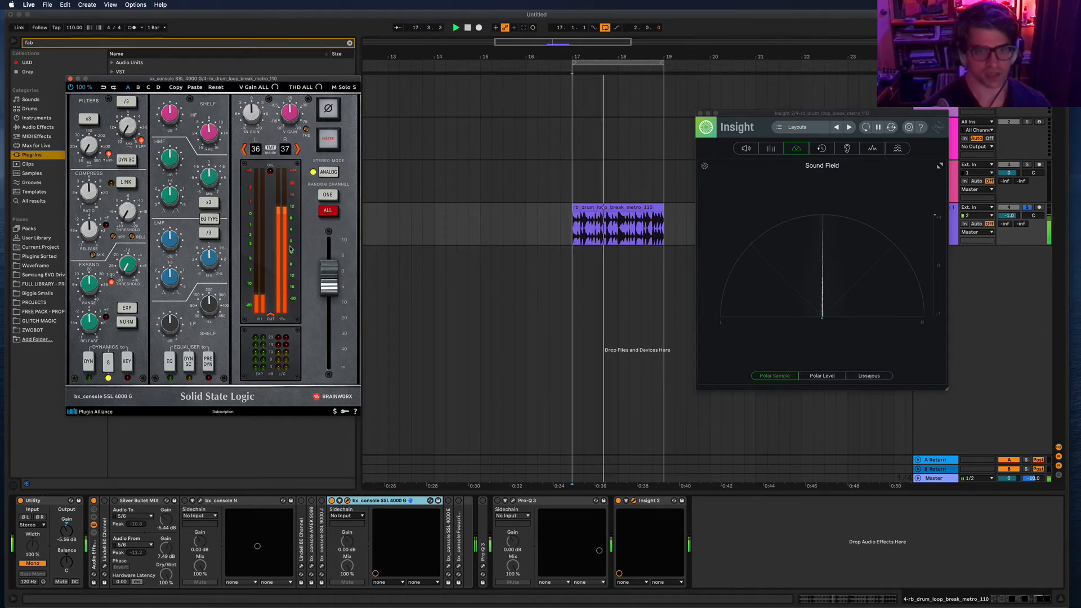
pyautogui.click(328, 195)
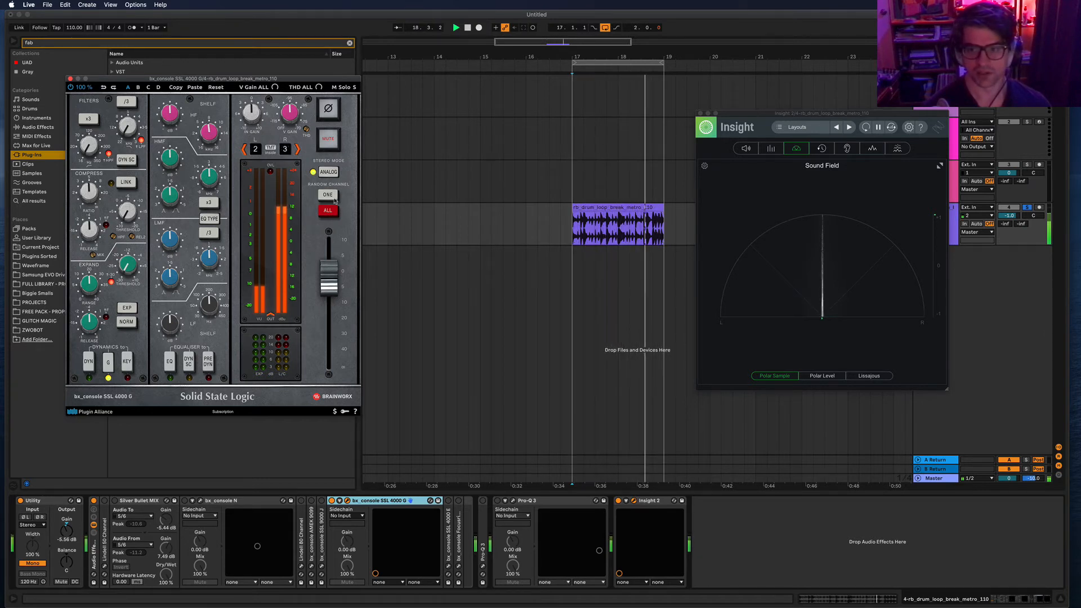
pyautogui.click(328, 195)
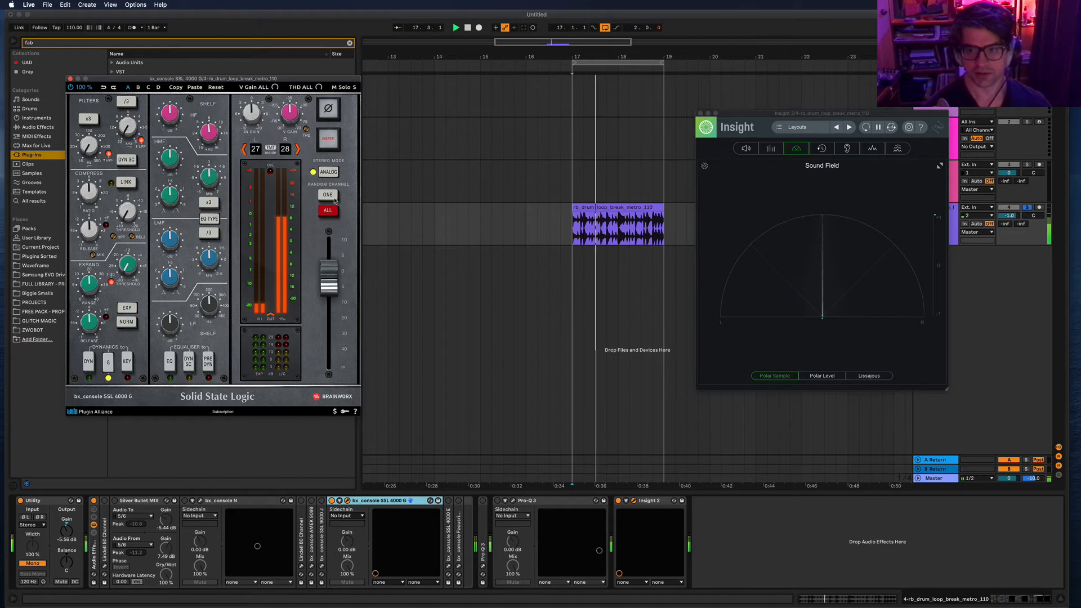
pyautogui.click(335, 201)
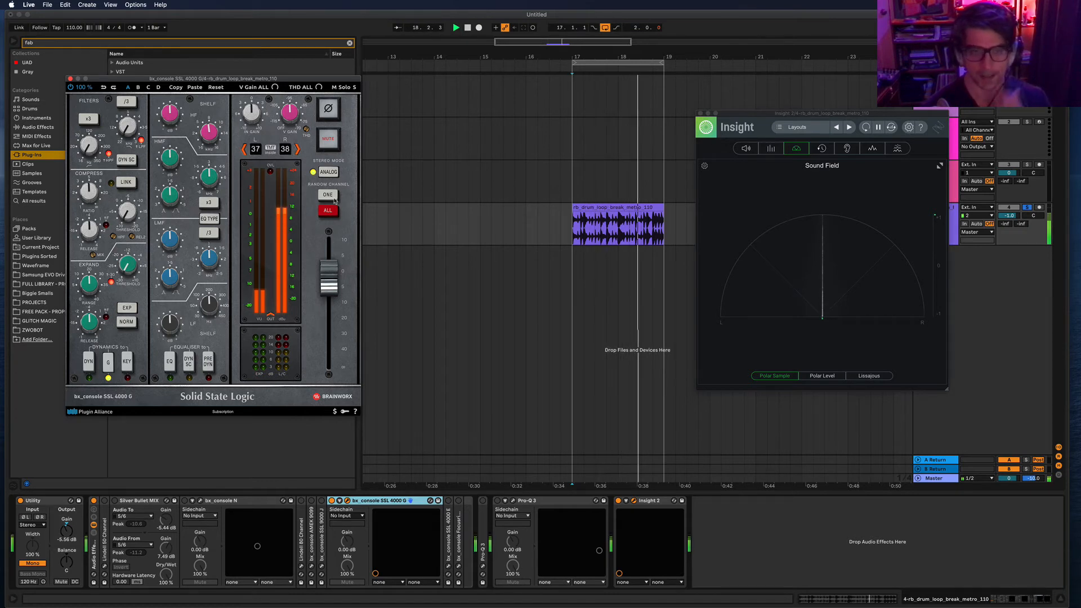
# - Advance the SSL 4000 G channel pair in sequence to channels 43 and 44
pyautogui.click(297, 149)
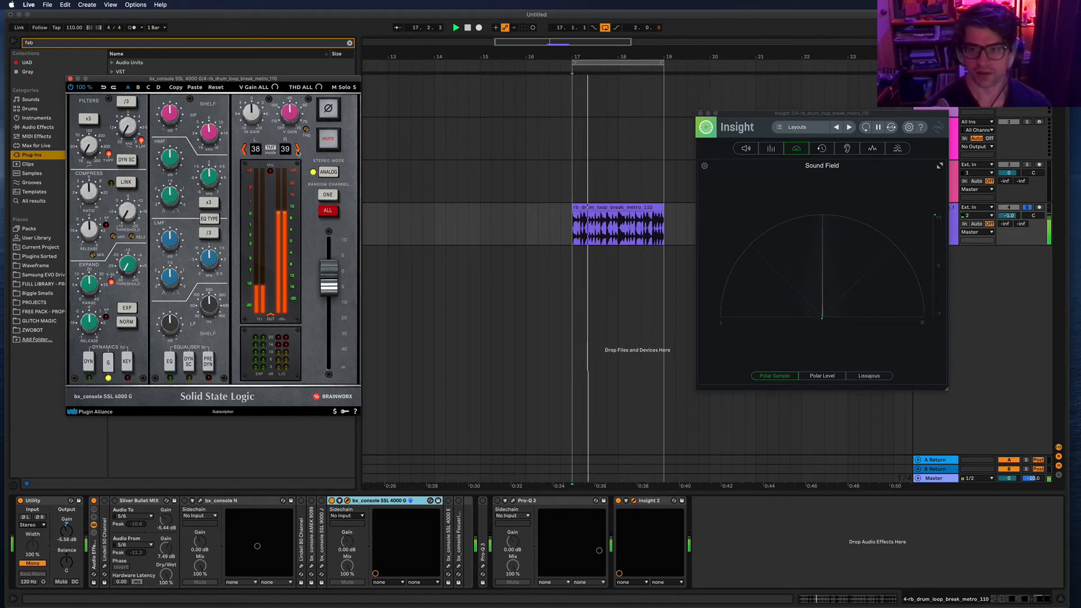
pyautogui.click(298, 150)
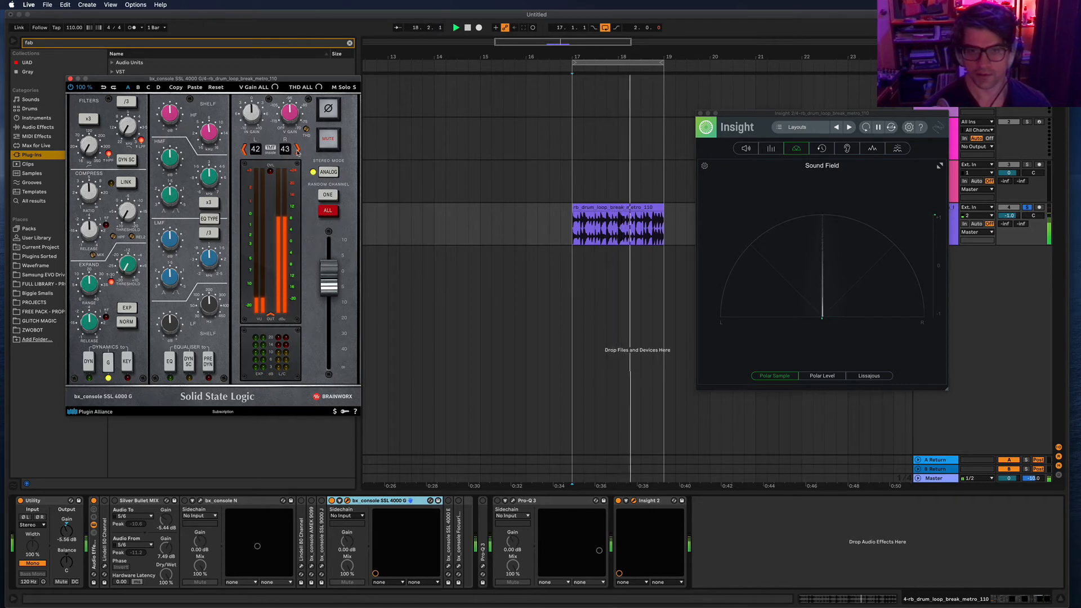
pyautogui.click(298, 149)
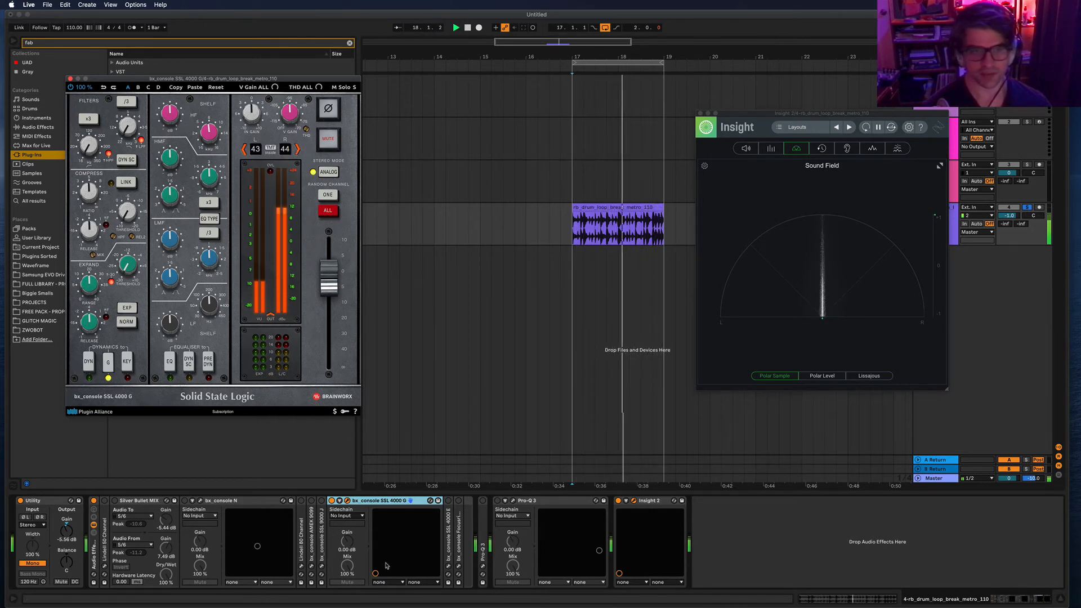
# - Close and bypass the SSL 4000 G, then enable Lindell 80 Channel, expand it and open its plug-in window
pyautogui.click(340, 500)
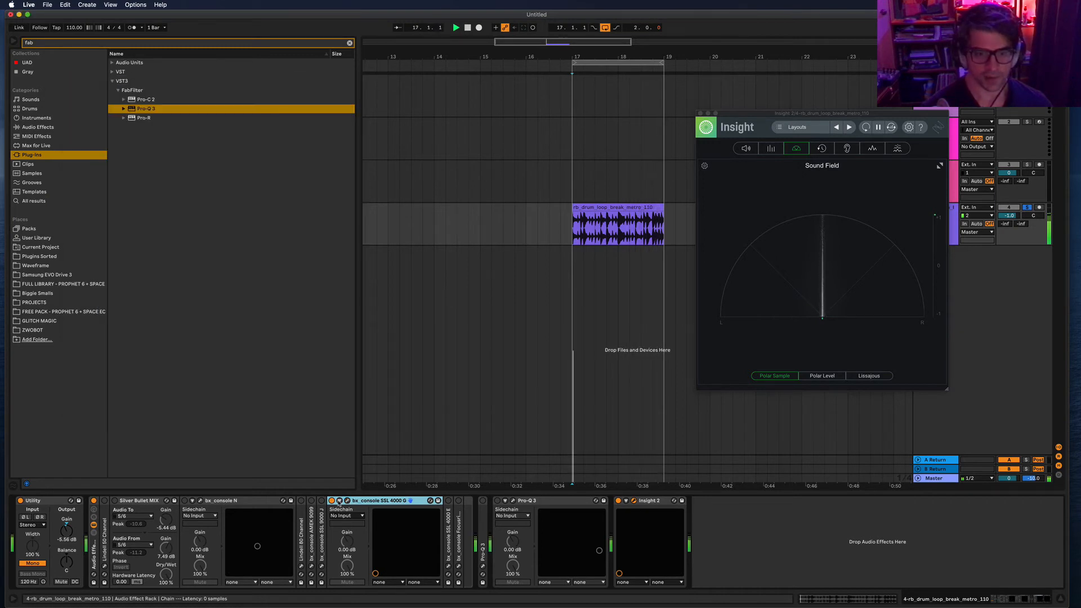
pyautogui.click(332, 500)
pyautogui.click(302, 500)
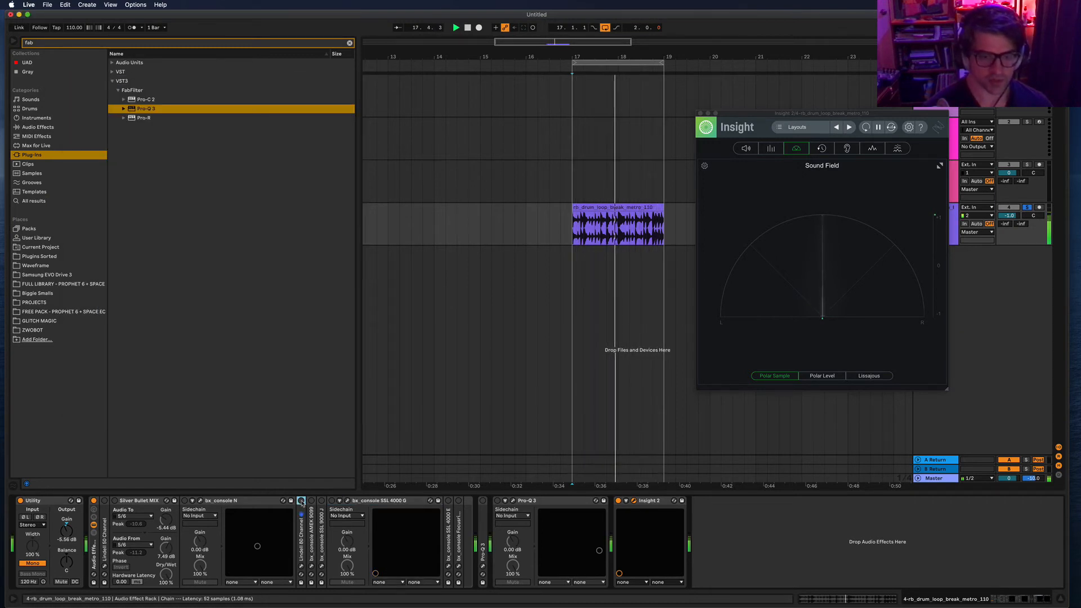
pyautogui.doubleClick(301, 518)
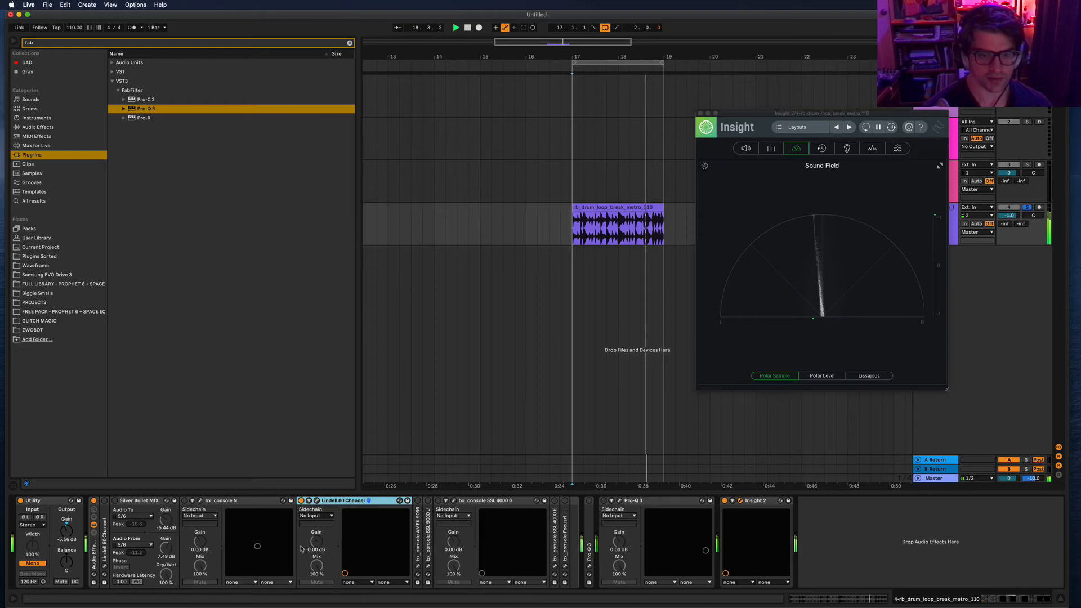
pyautogui.click(316, 500)
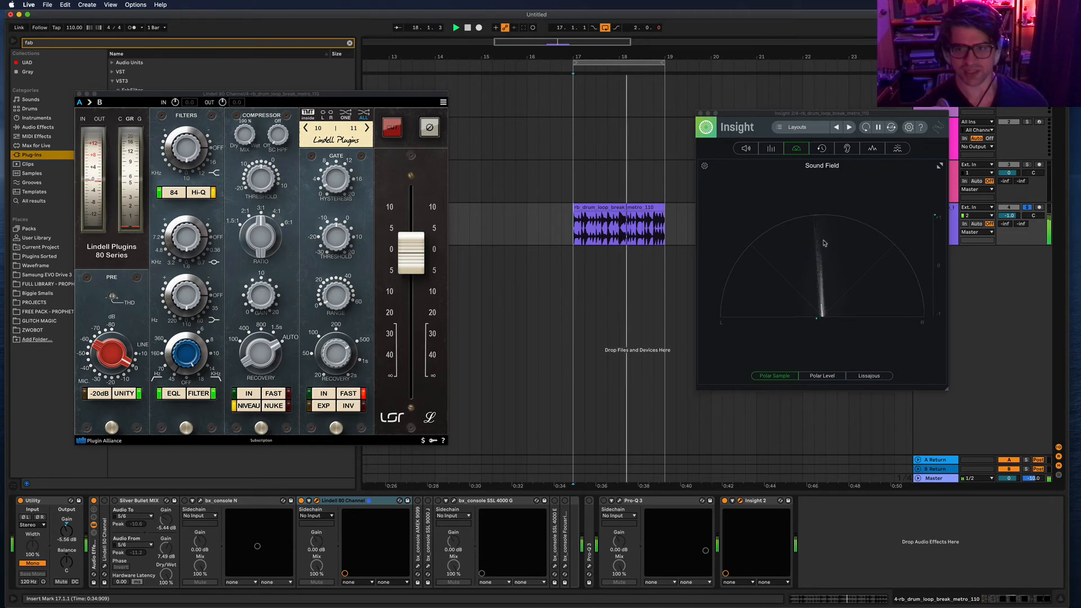
# - Advance the Lindell 80 Channel pair to channels 17 and 18, then bypass the device to compare
pyautogui.click(365, 128)
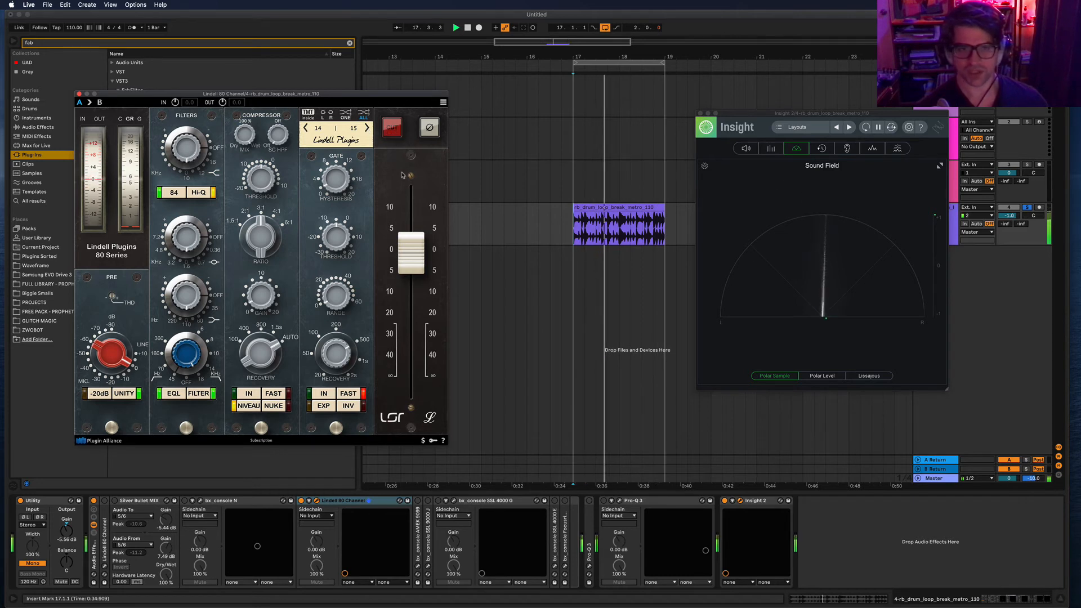
pyautogui.click(368, 131)
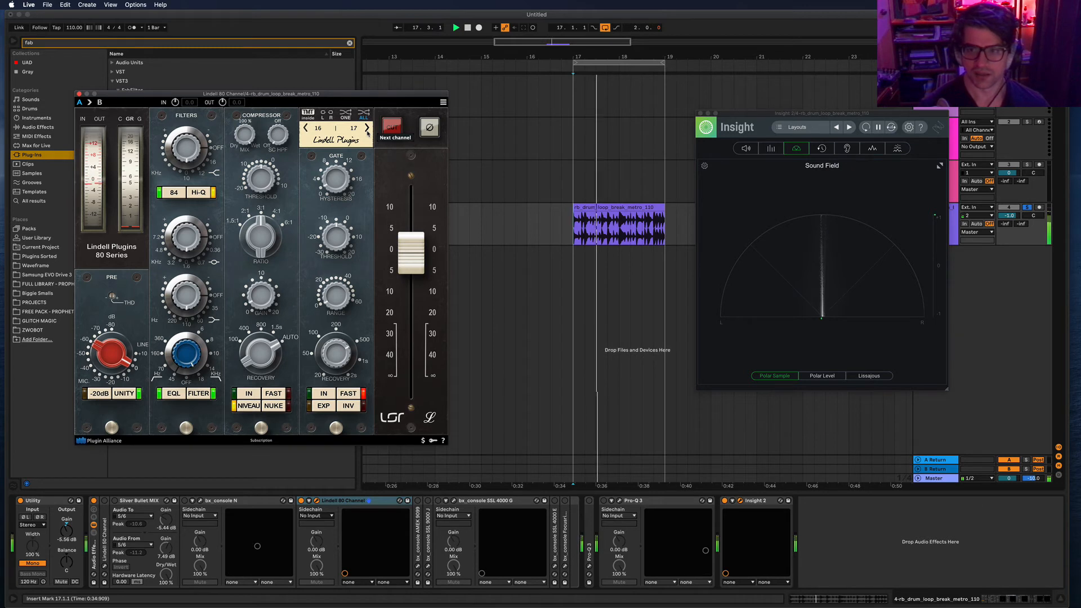
pyautogui.click(367, 130)
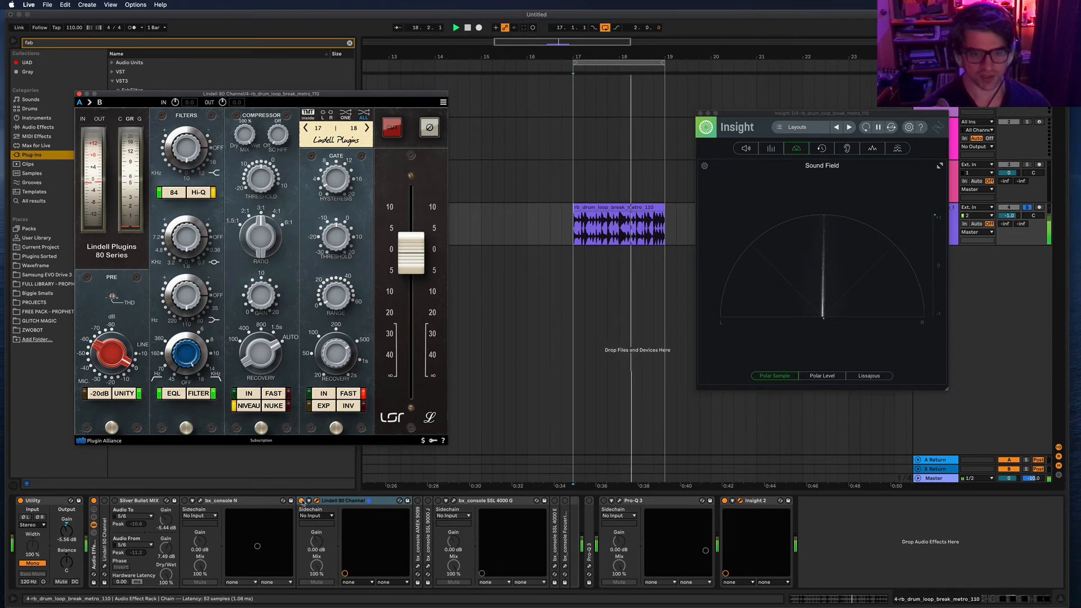
pyautogui.click(303, 507)
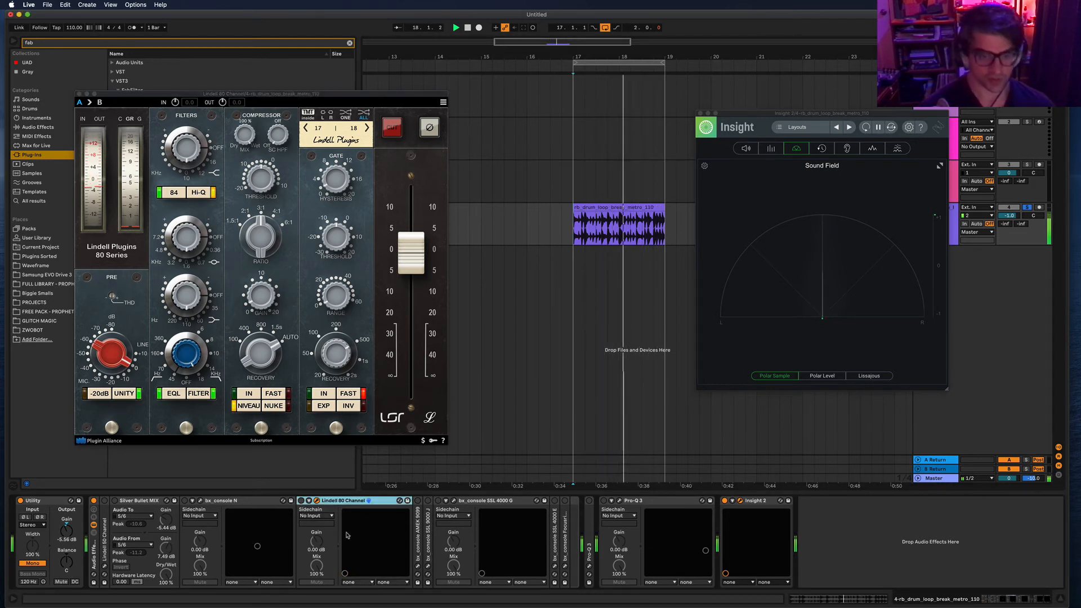
# - Enable Lindell 80 Channel together with the AMEX 9099, SSL 9000 J, SSL 4000 G and bx_console N, and close the Lindell window
pyautogui.click(301, 500)
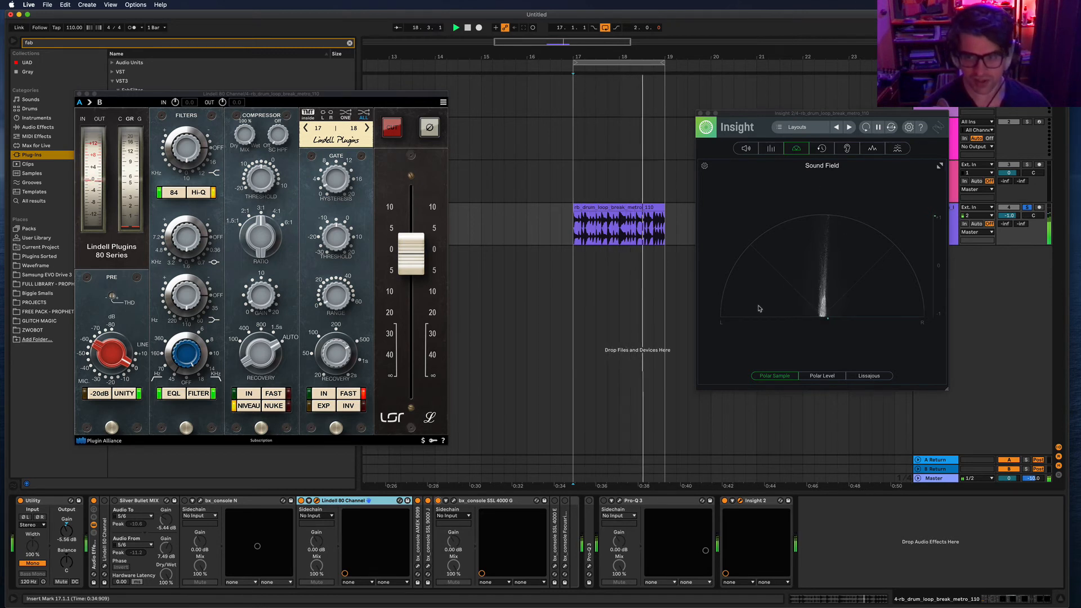
pyautogui.click(186, 500)
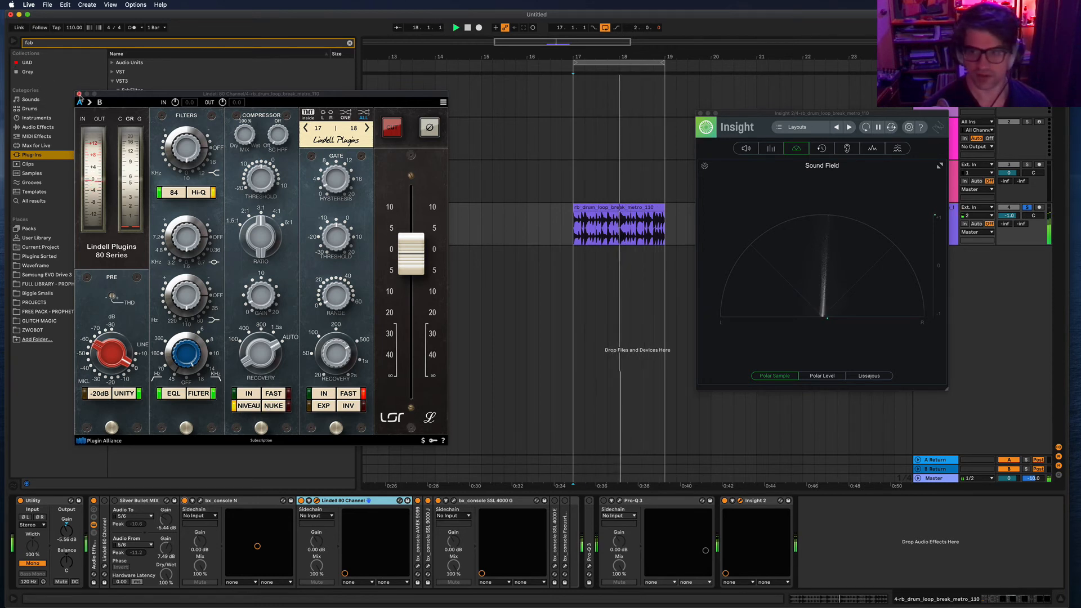
pyautogui.click(79, 94)
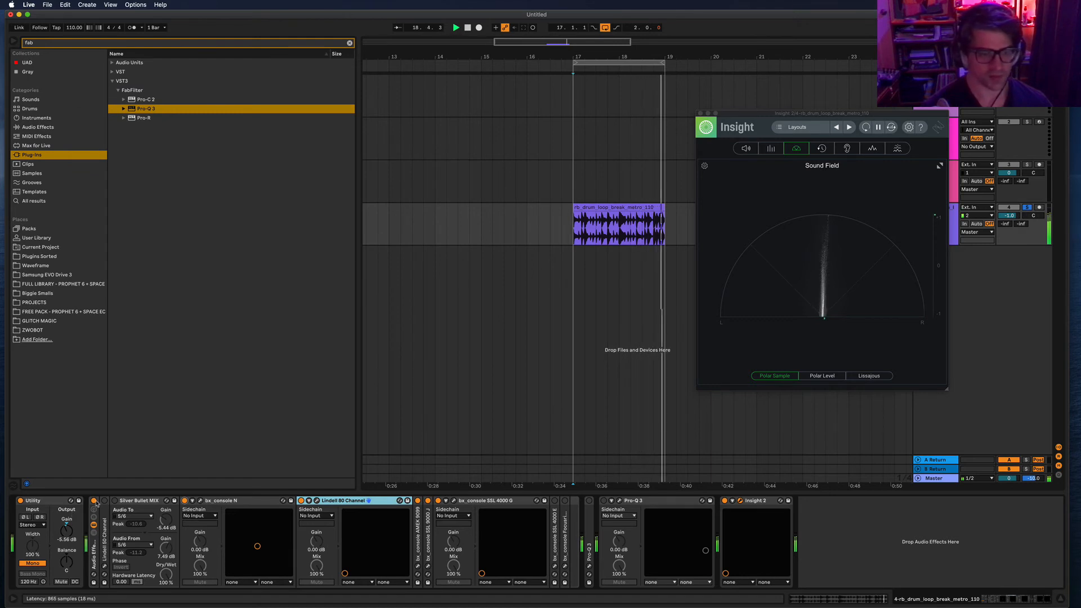
# - Compare the drum loop with the whole Audio Effect Rack bypassed and active, leaving the rack bypassed
pyautogui.click(94, 501)
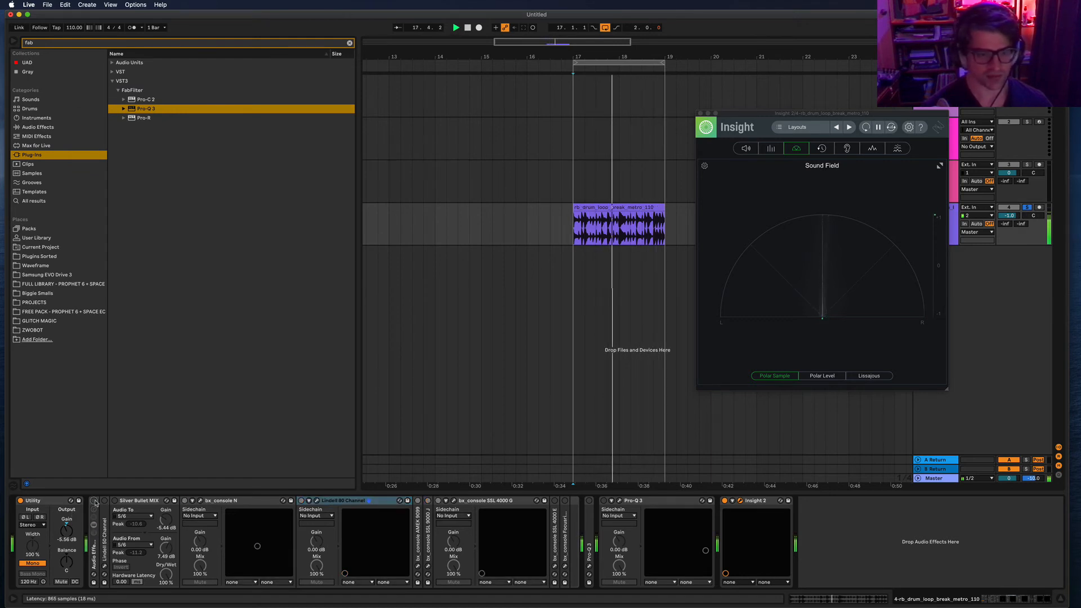
pyautogui.click(94, 501)
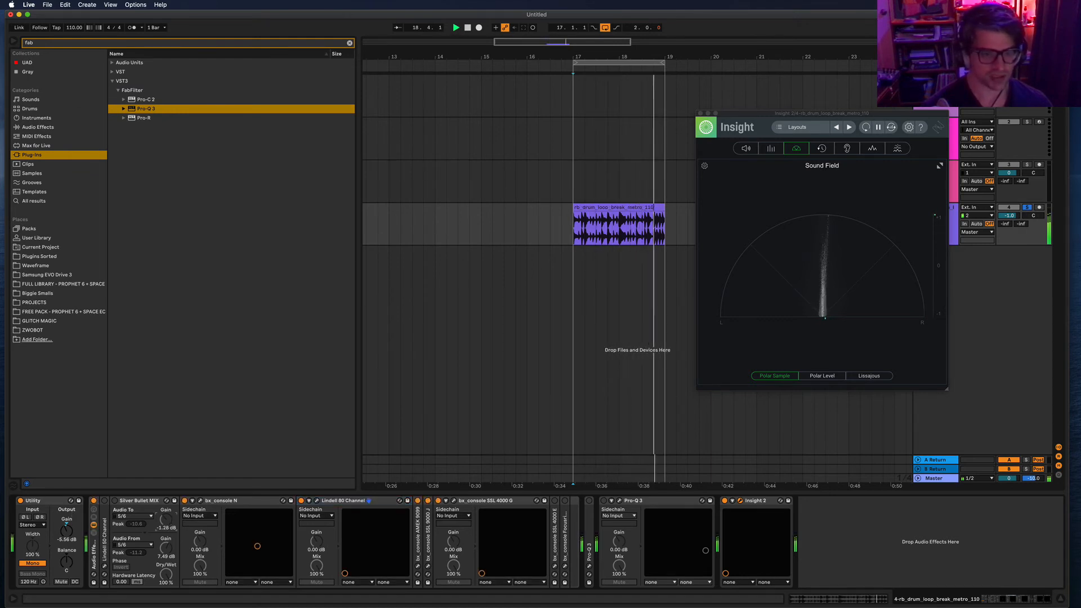
pyautogui.click(94, 501)
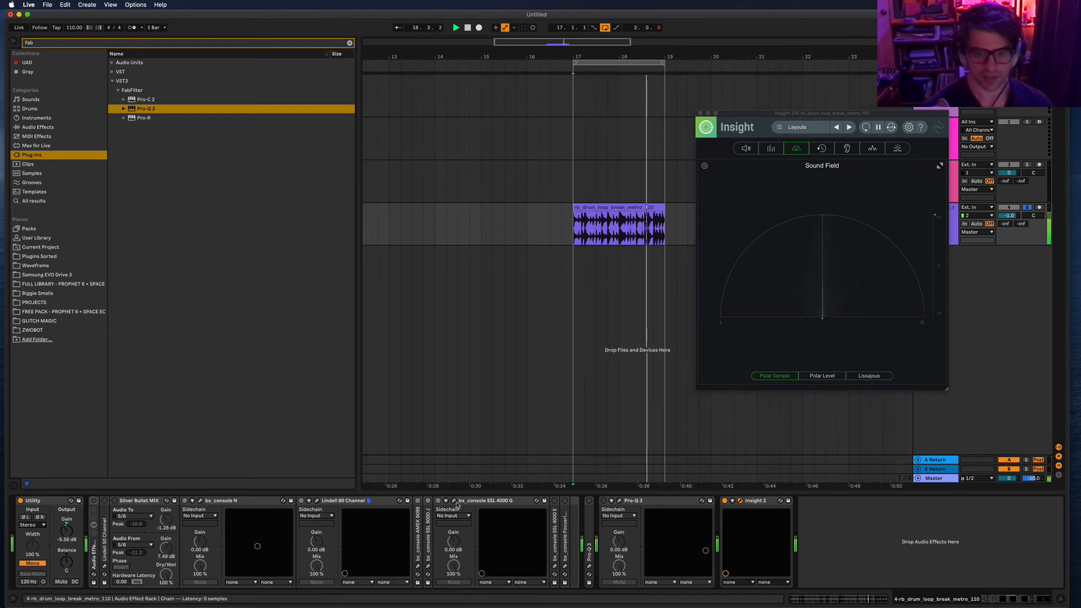
# - Raise the SSL 4000 G output fader slightly and compare the loop with the rack on and off, ending bypassed
pyautogui.click(454, 502)
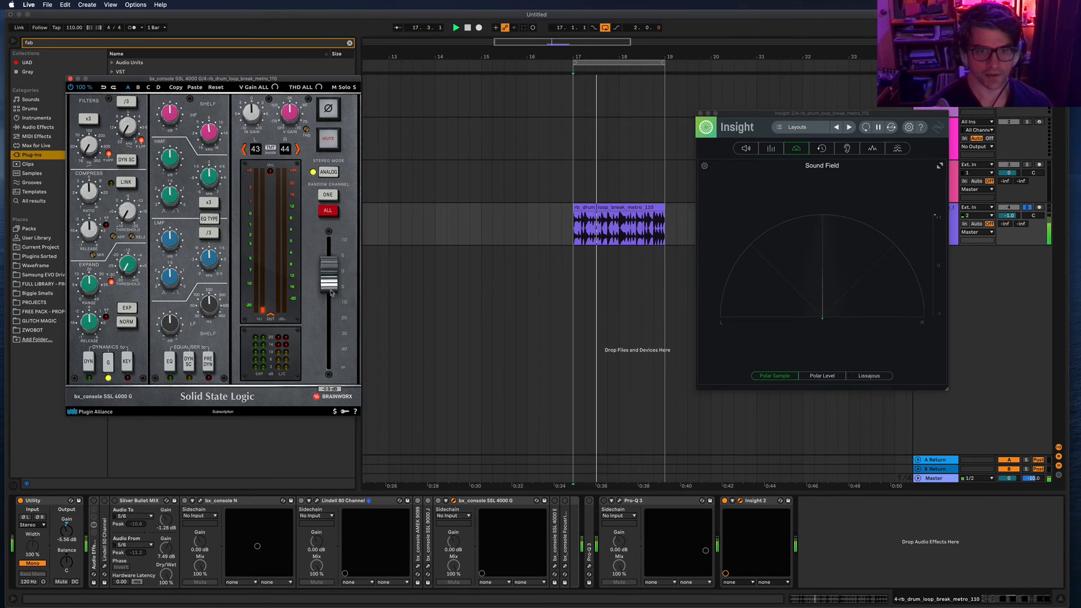
pyautogui.click(94, 501)
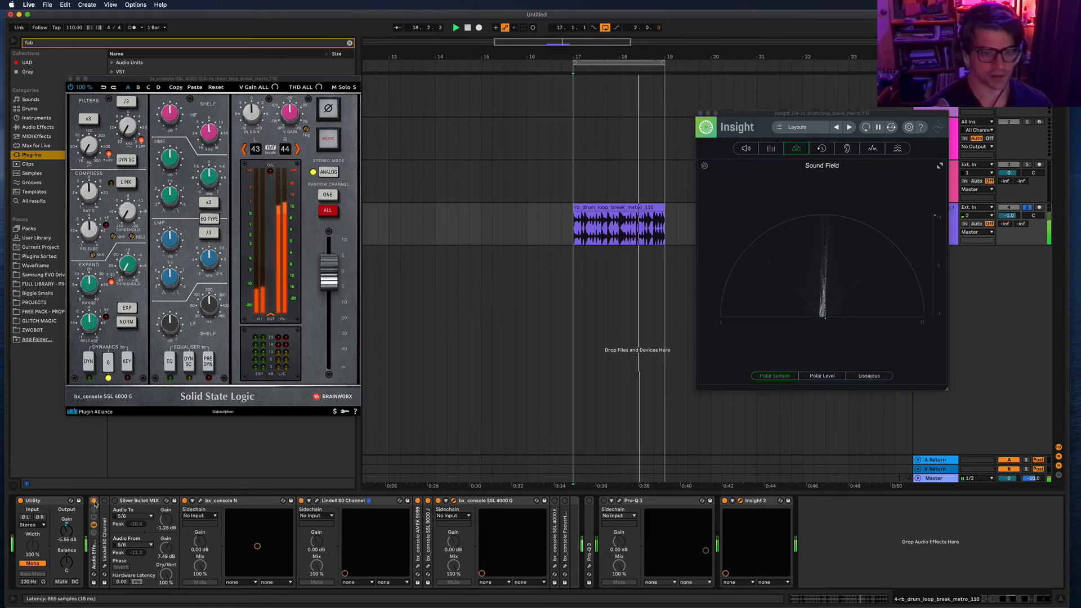
pyautogui.moveTo(329, 280); pyautogui.dragTo(328, 274)
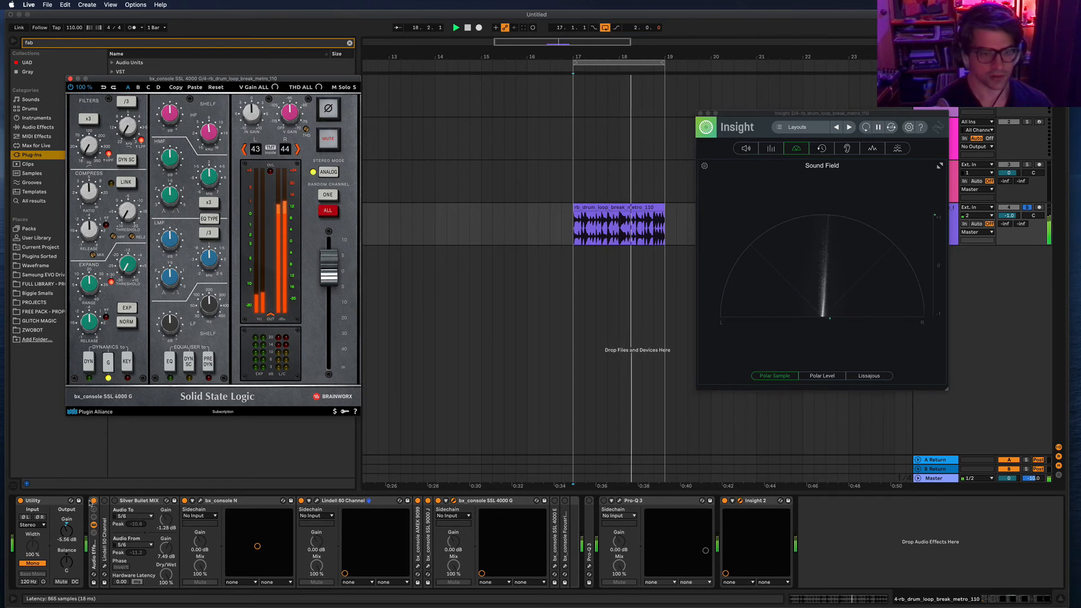
pyautogui.click(93, 502)
pyautogui.click(93, 501)
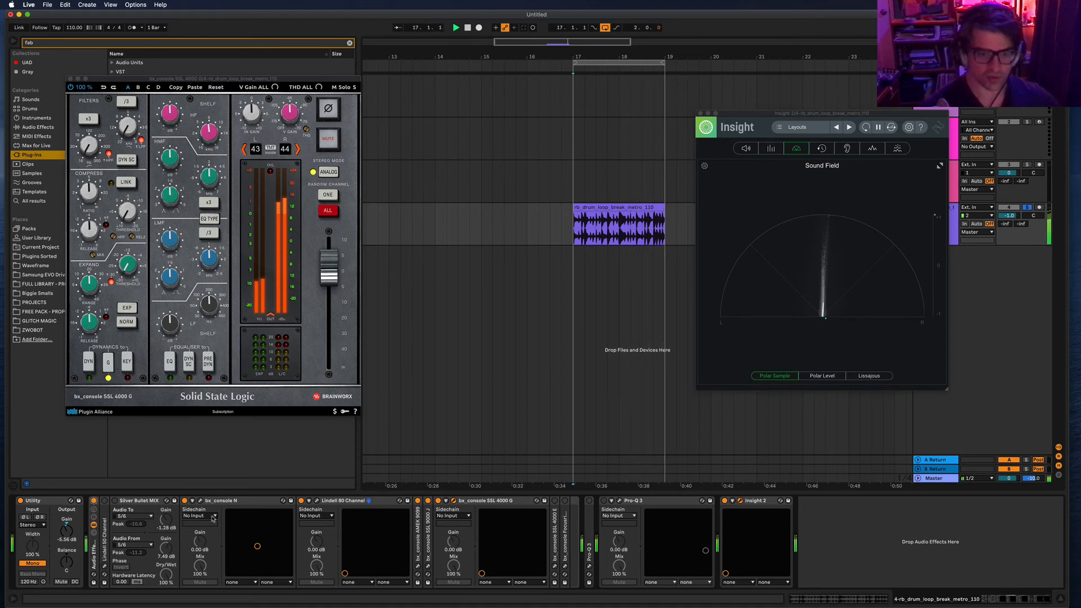
pyautogui.click(93, 501)
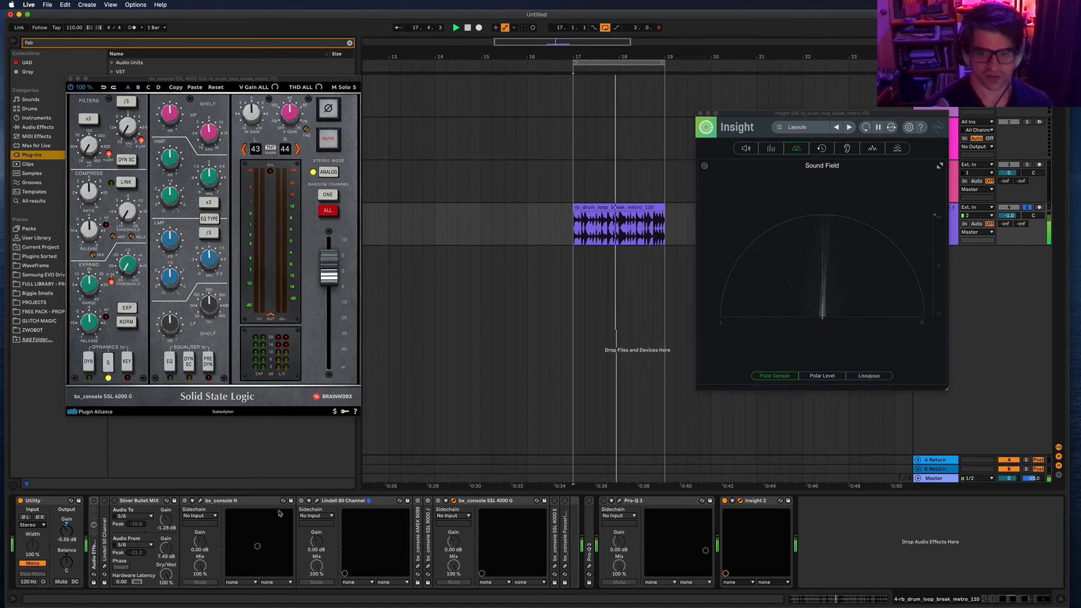
# - Place a copy of bx_console N between Pro-Q 3 and Insight 2 outside the collapsed rack, and randomize its channel pair
pyautogui.click(233, 500)
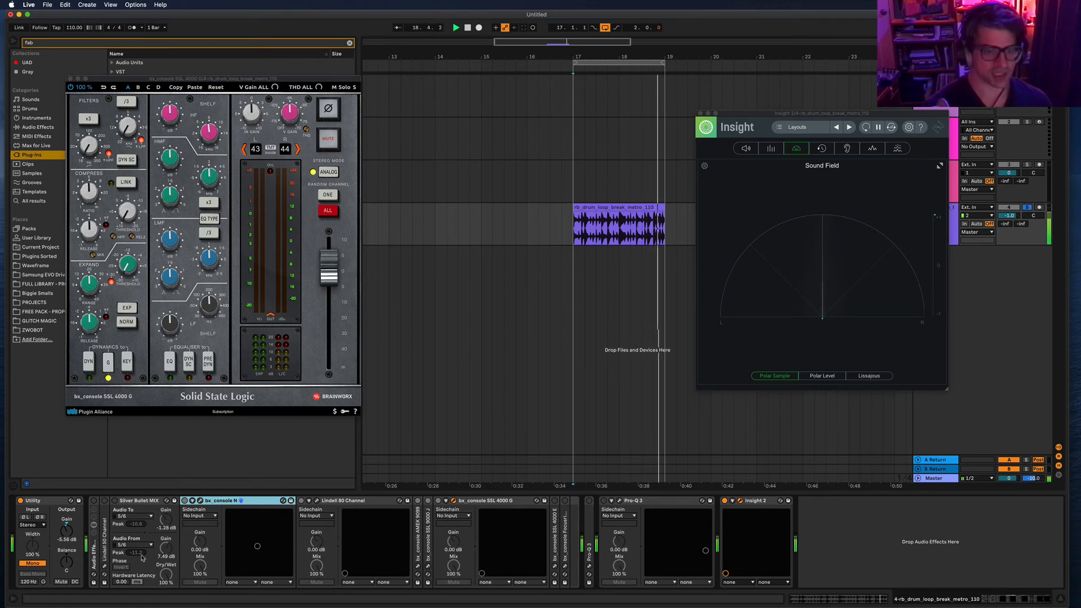
pyautogui.click(93, 557)
pyautogui.doubleClick(93, 557)
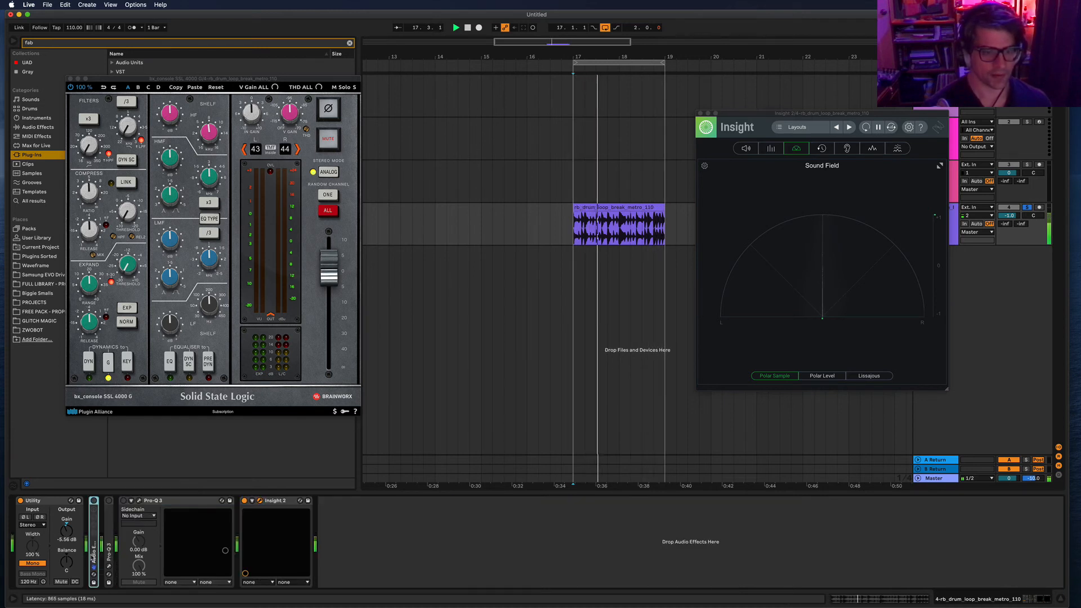
pyautogui.click(429, 543)
pyautogui.press('super+v')
pyautogui.moveTo(375, 502); pyautogui.dragTo(259, 505)
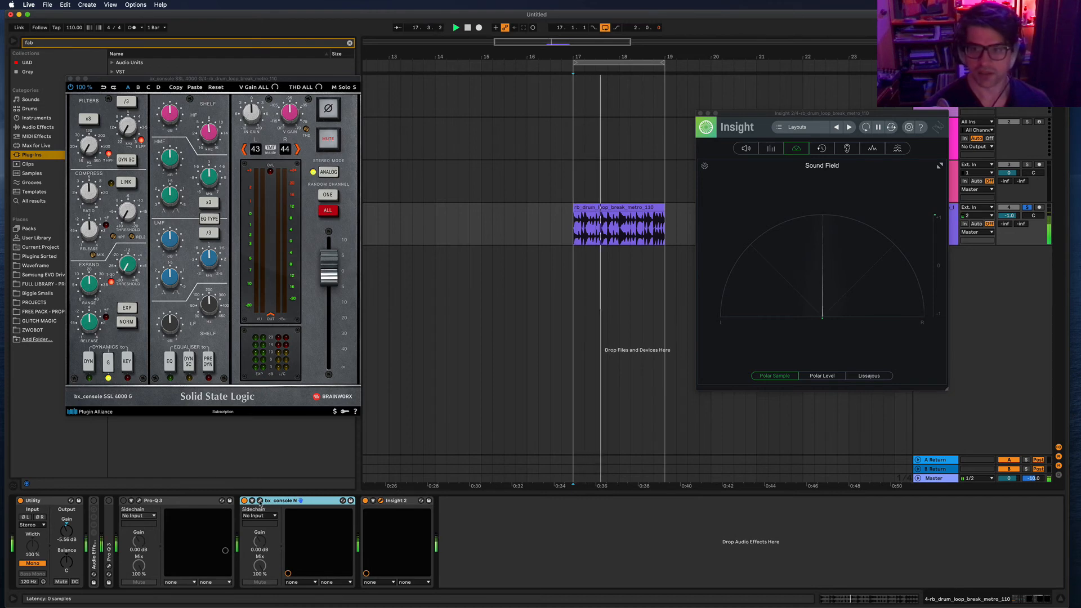
pyautogui.click(259, 501)
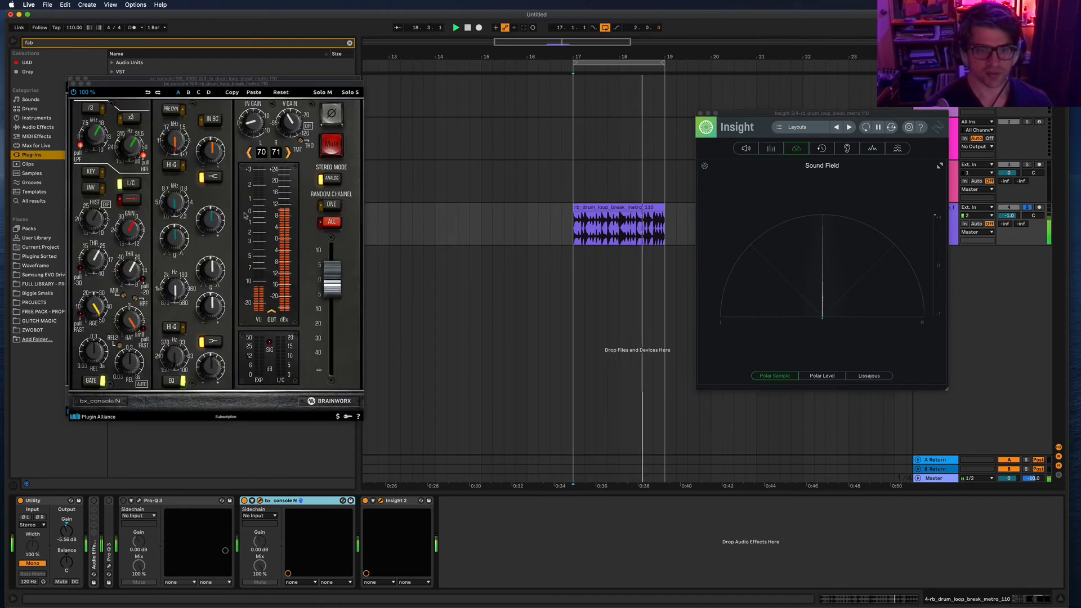
pyautogui.click(332, 206)
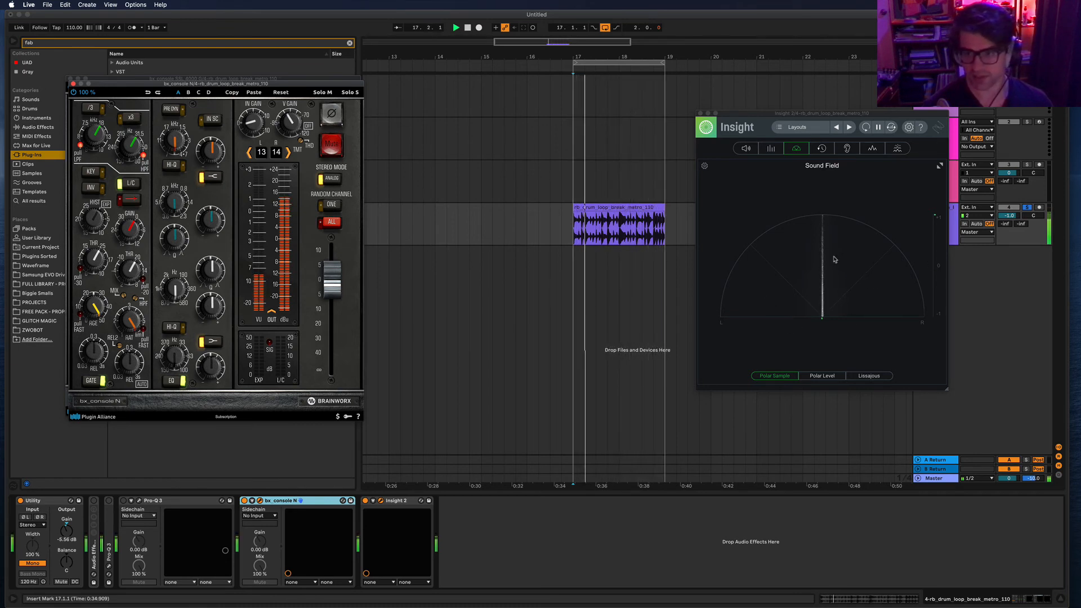
# - Duplicate bx_console N at least six times in series, keeping the same channel pair on every copy
pyautogui.click(290, 502)
pyautogui.press('super+d')
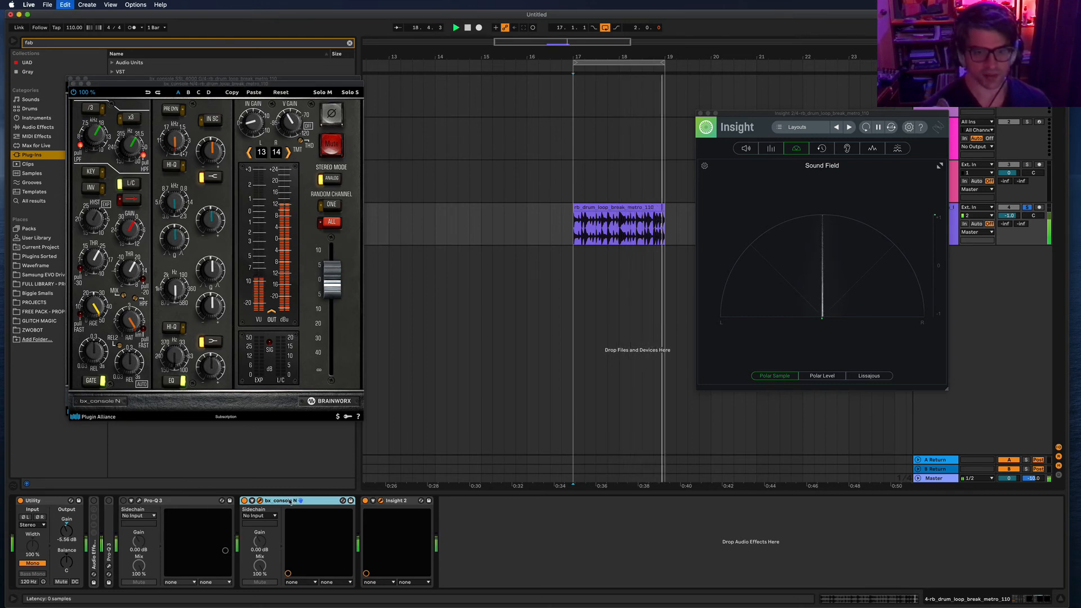
pyautogui.press('super+d')
pyautogui.press('super+d')
pyautogui.press('super+d')
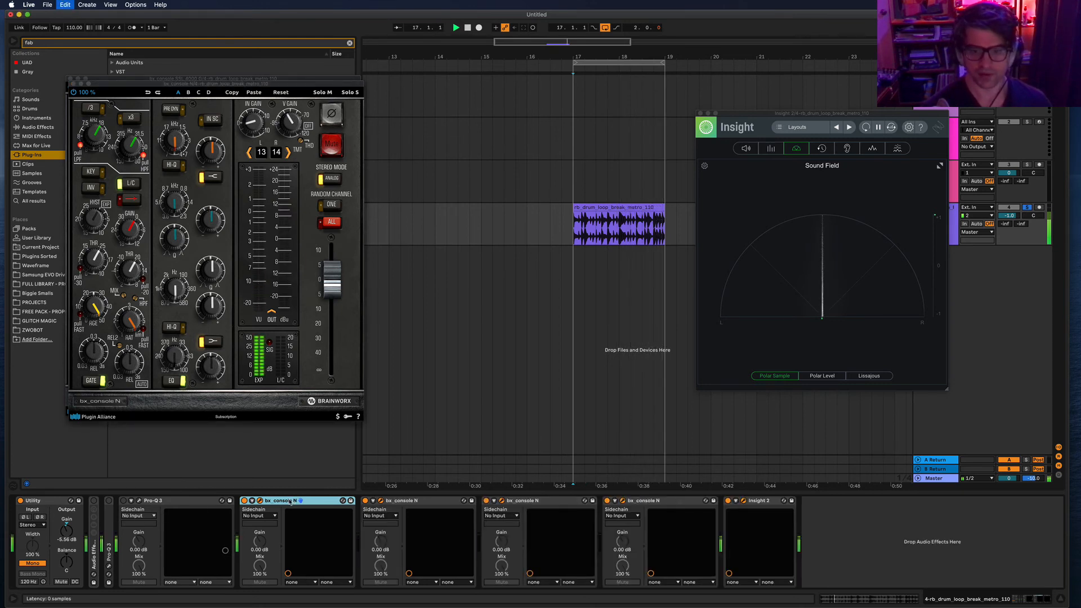
pyautogui.press('super+d')
pyautogui.press('super+d')
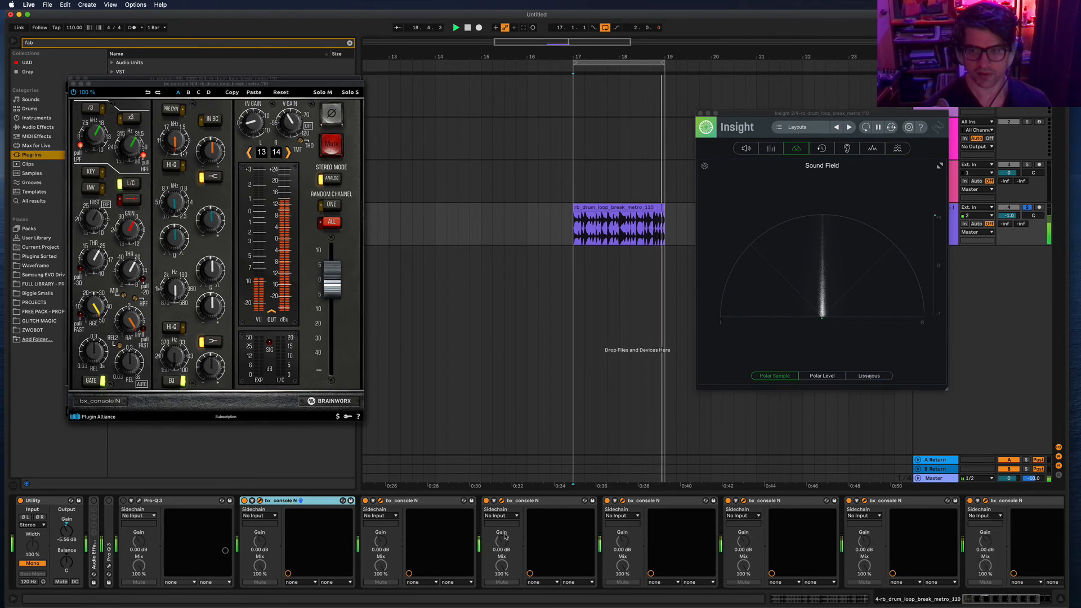
# - Group the first six bx_console N instances after Pro-Q 3 into one rack and compare the loop with that rack bypassed and active
pyautogui.keyDown('shift'); pyautogui.click(919, 502); pyautogui.keyUp('shift')
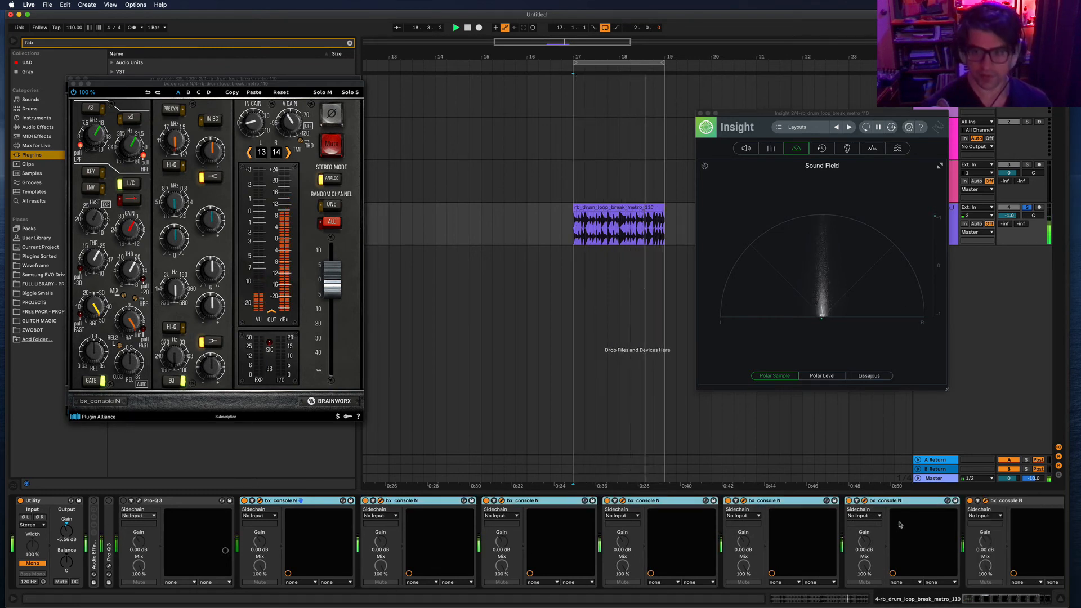
pyautogui.press('super+g')
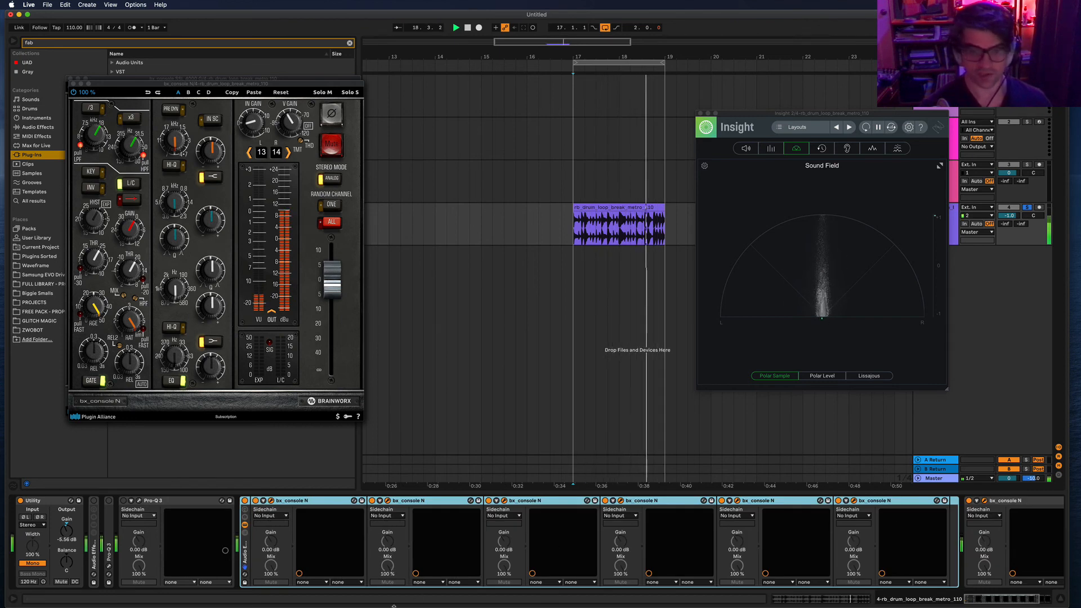
pyautogui.click(245, 500)
pyautogui.click(245, 501)
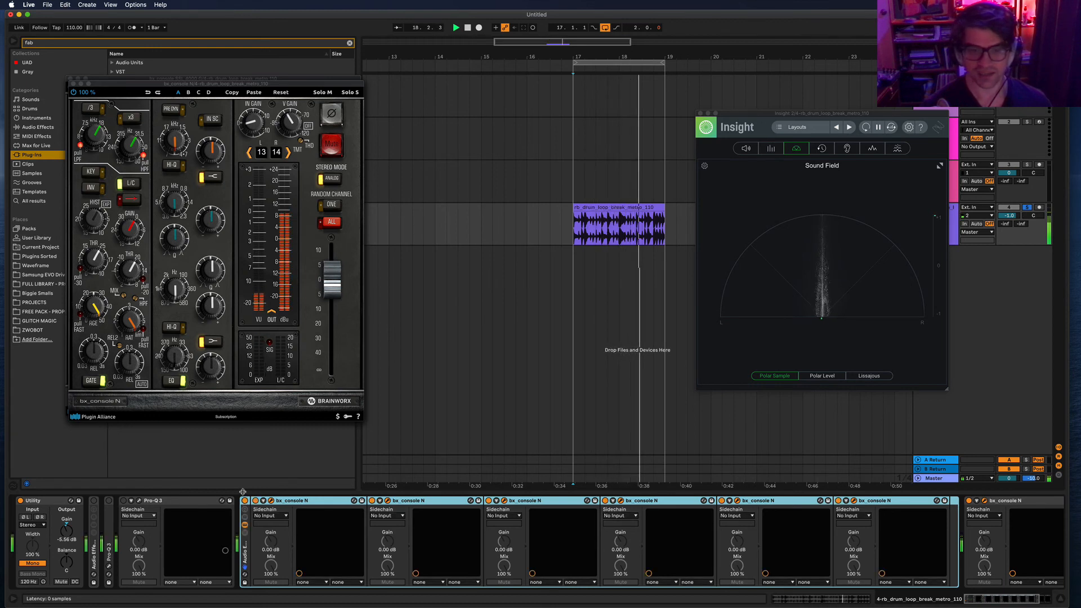
# - Raise the output fader on the rack's last bx_console N, compare the rack bypassed and active, and trim the fader slightly down
pyautogui.click(854, 502)
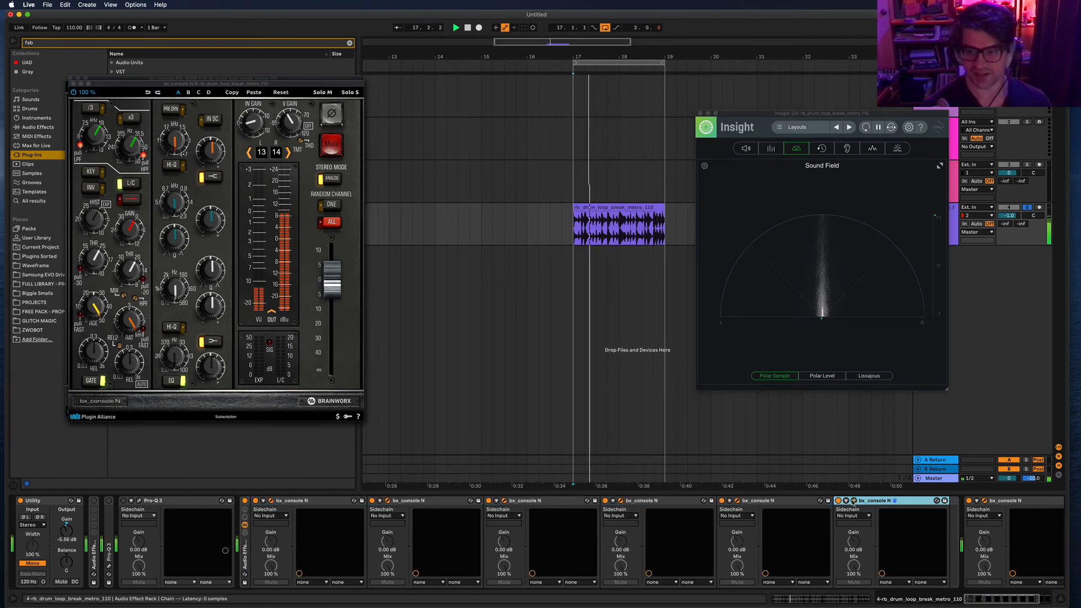
pyautogui.moveTo(329, 284); pyautogui.dragTo(330, 262)
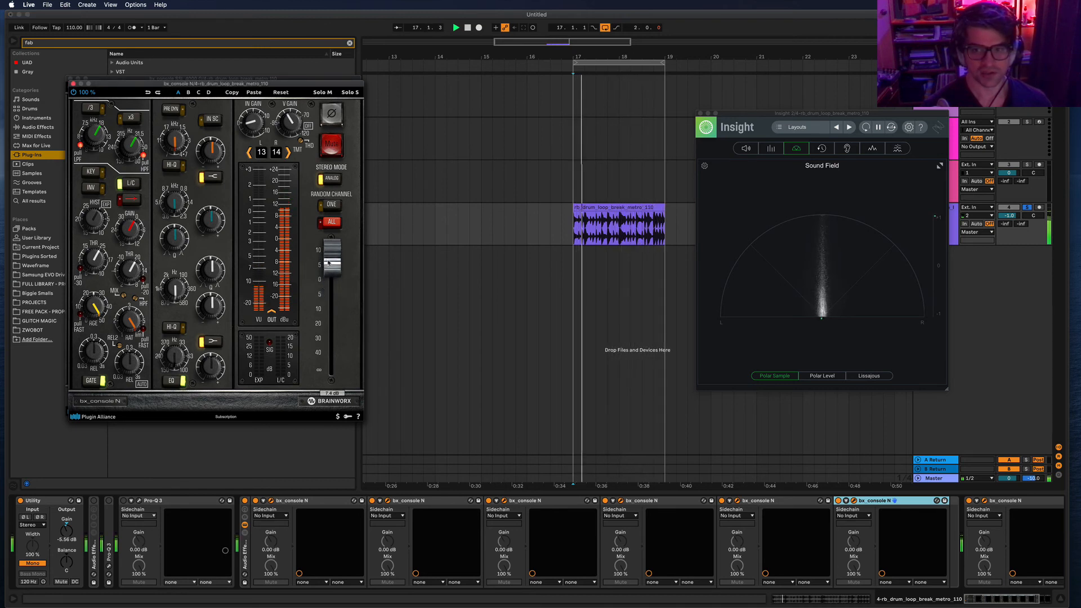
pyautogui.click(244, 500)
pyautogui.click(245, 500)
pyautogui.moveTo(333, 262); pyautogui.dragTo(334, 268)
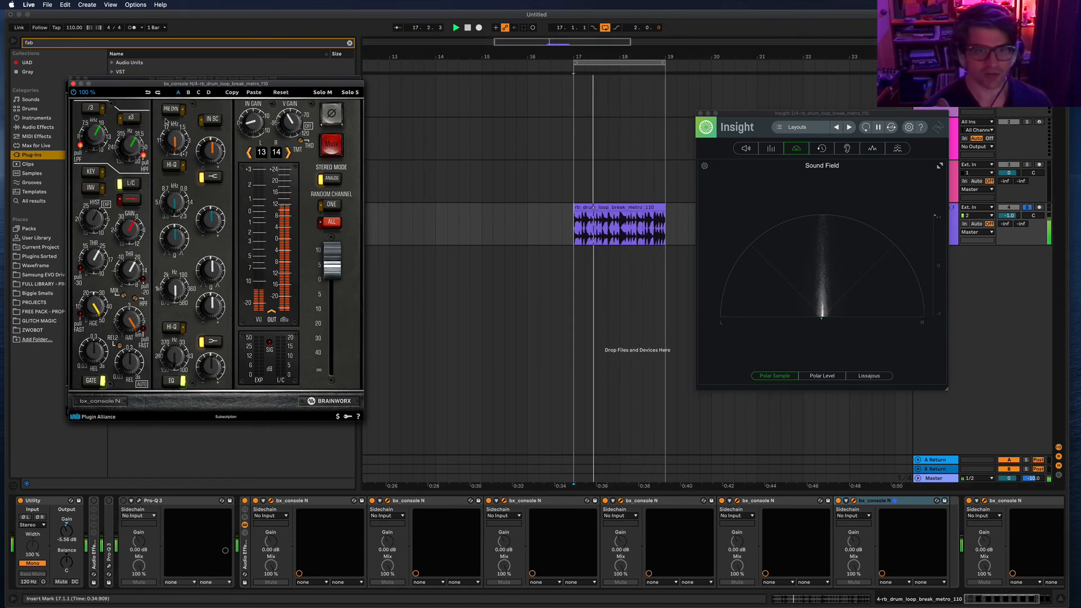
# - Turn up both orange high-band EQ knobs on the rack's last bx_console N and compare the loop with the rack bypassed and active
pyautogui.moveTo(208, 157); pyautogui.dragTo(211, 98)
pyautogui.moveTo(210, 160); pyautogui.dragTo(212, 133)
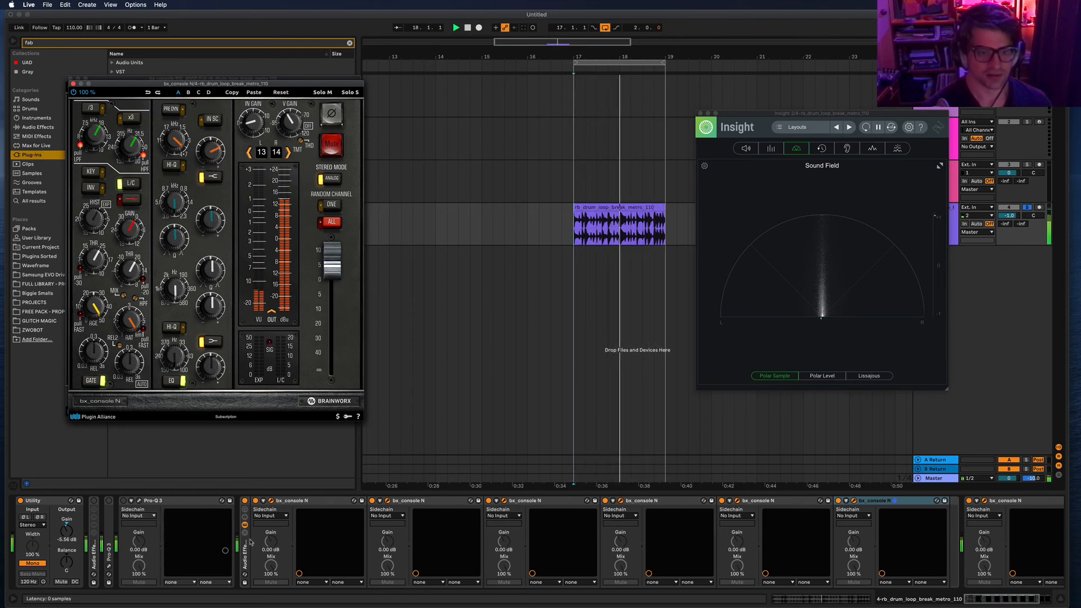
pyautogui.click(244, 502)
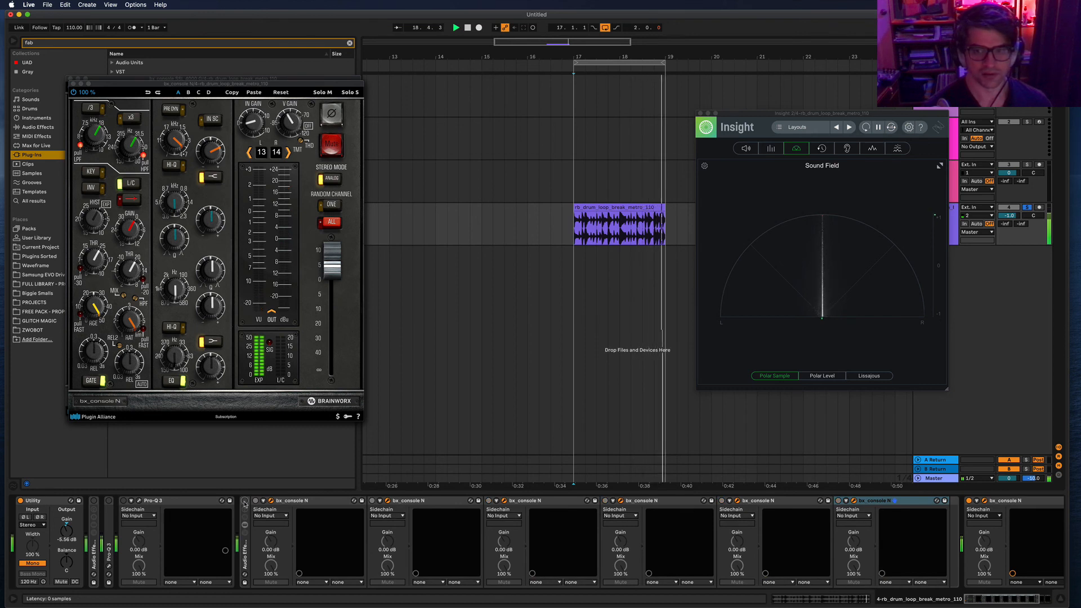
pyautogui.click(244, 501)
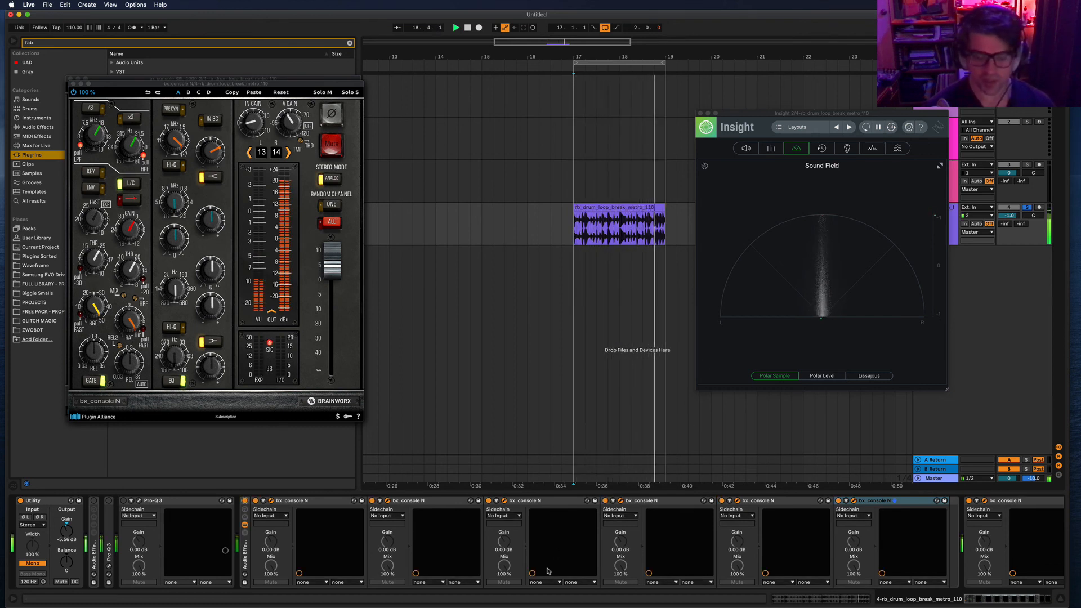
# - Collapse the first four bx_console N devices inside the new rack and select the fifth one
pyautogui.doubleClick(311, 501)
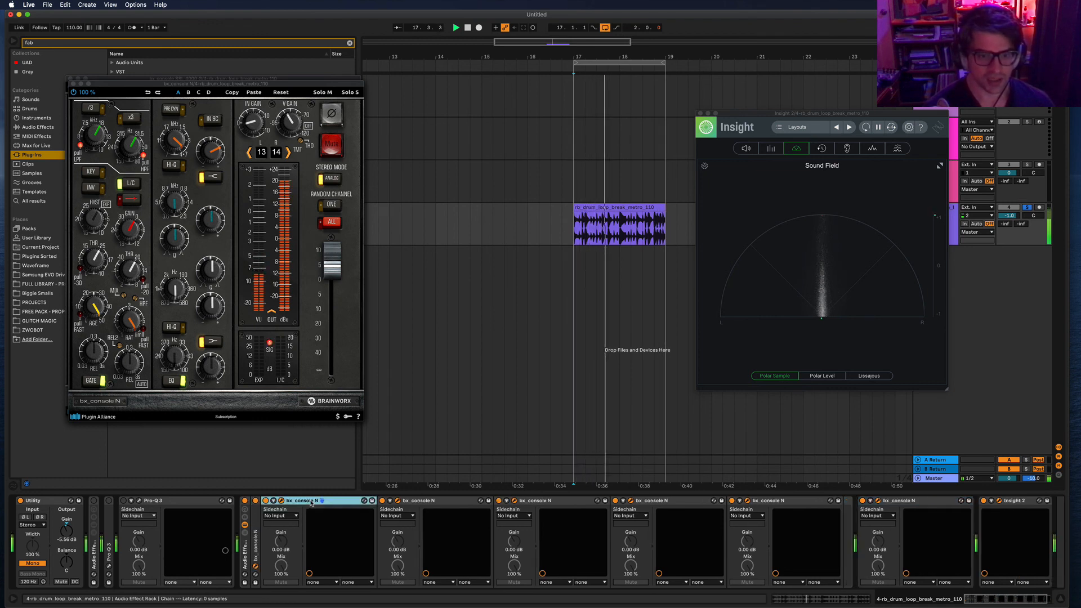
pyautogui.doubleClick(311, 501)
pyautogui.doubleClick(311, 501)
pyautogui.doubleClick(333, 501)
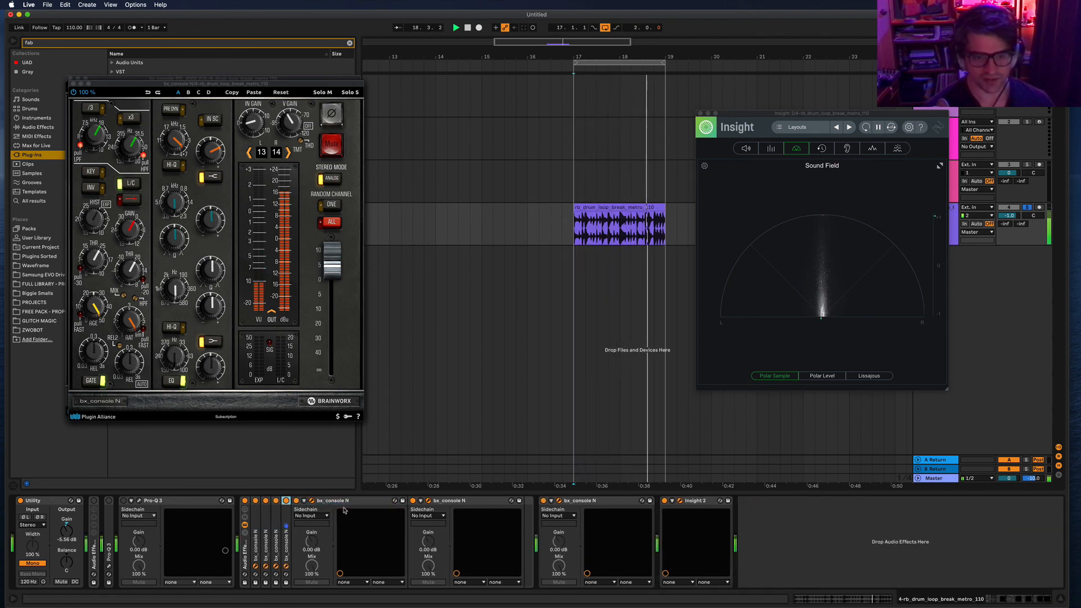
pyautogui.click(355, 501)
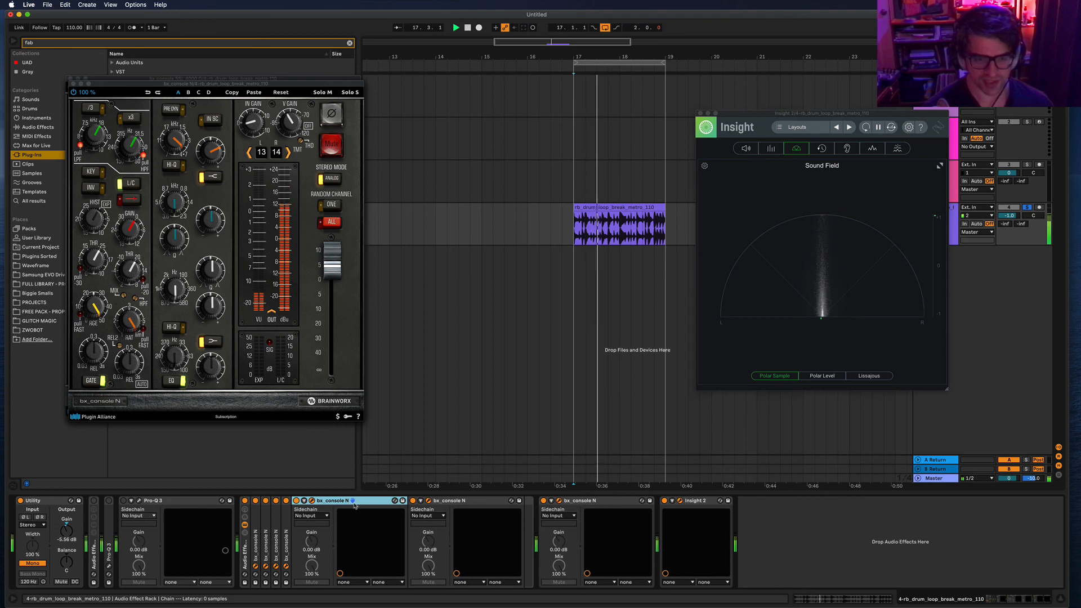